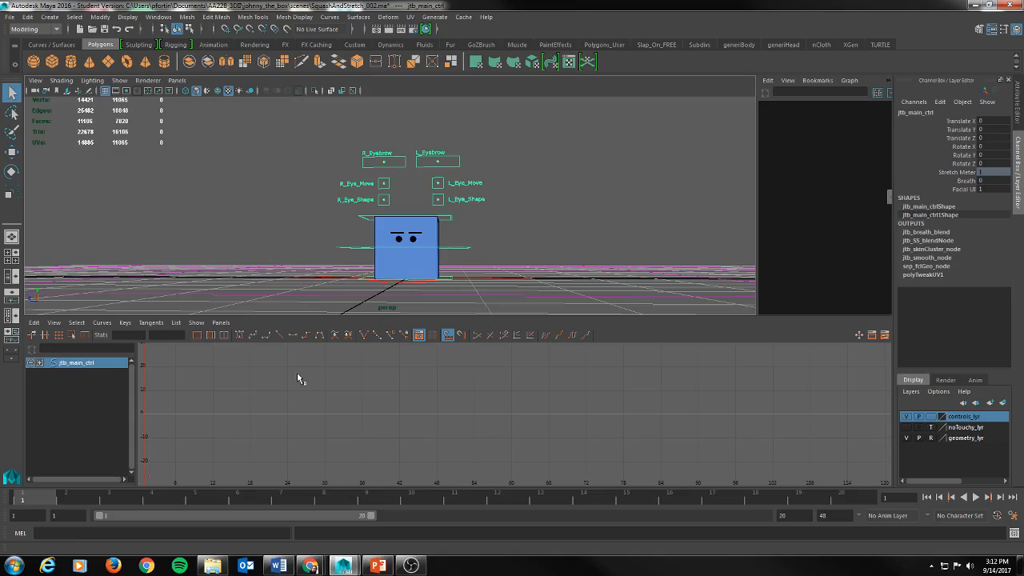
middle_click_drag(508, 213, 495, 232, "alt")
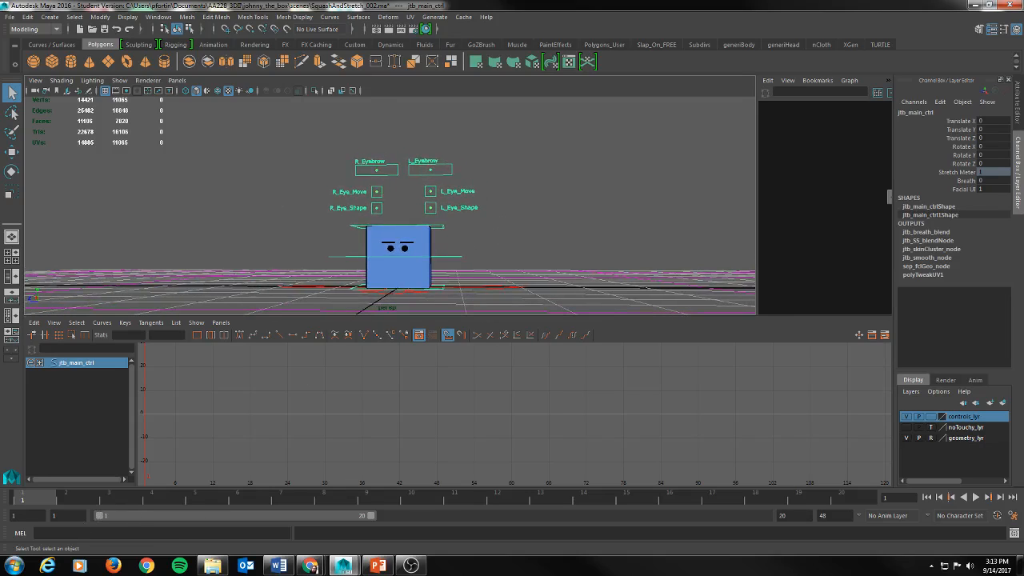
left_click_drag(982, 121, 994, 157)
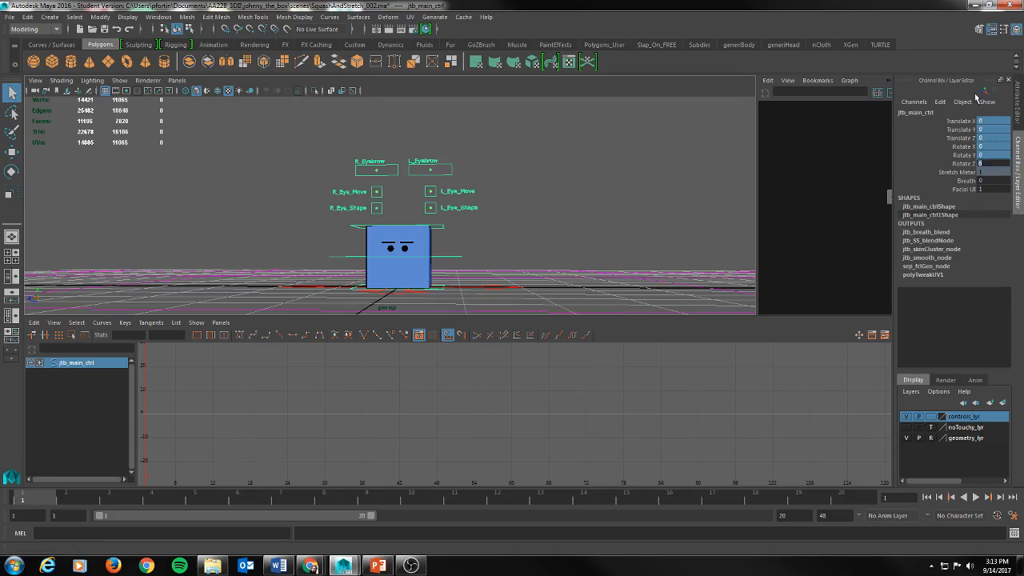
left_click(933, 154)
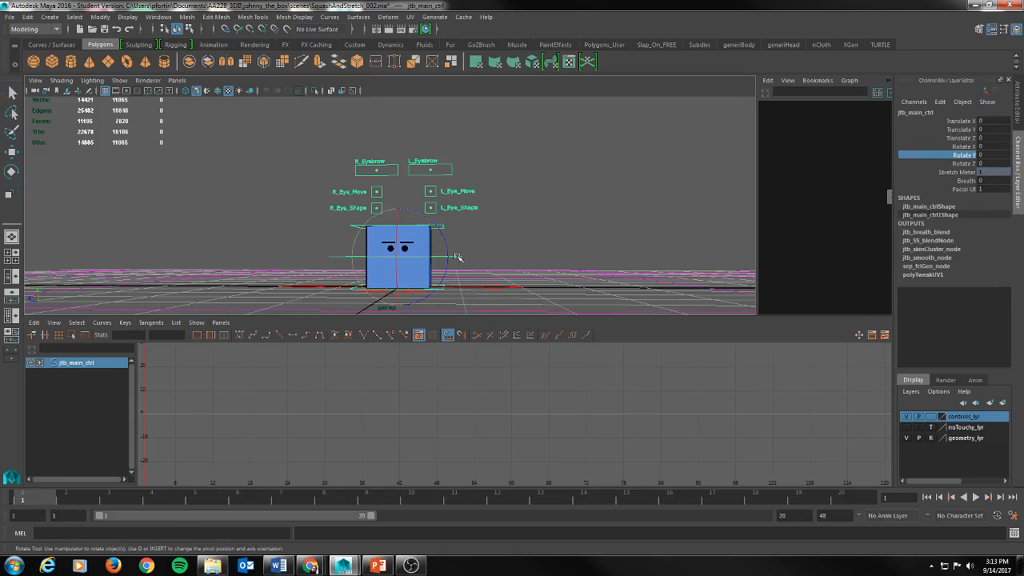
left_click_drag(485, 244, 507, 265, "alt")
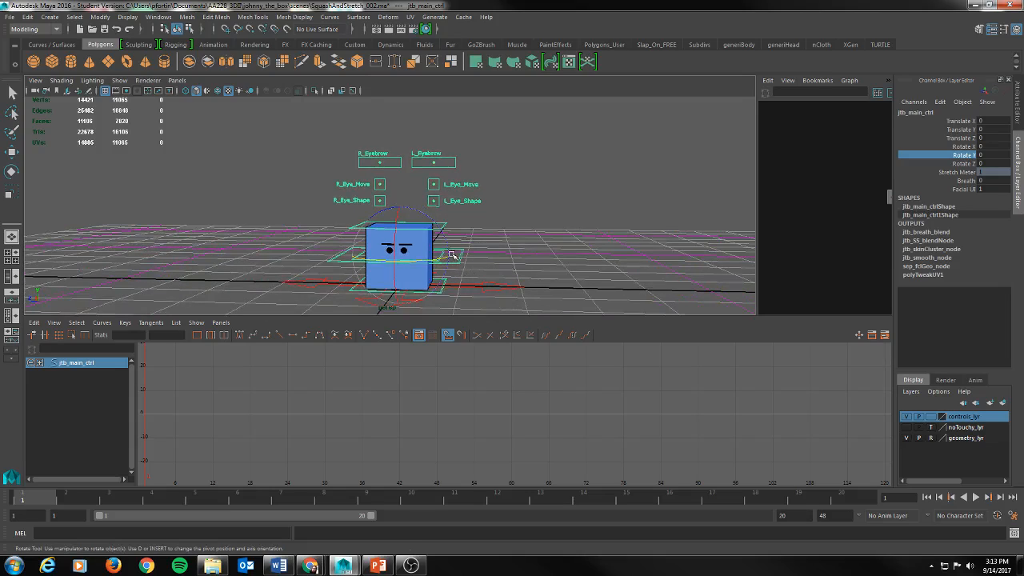
Try raising the box's main control straight up with the Move tool, then undo the move
key("w")
left_click_drag(403, 208, 381, 109)
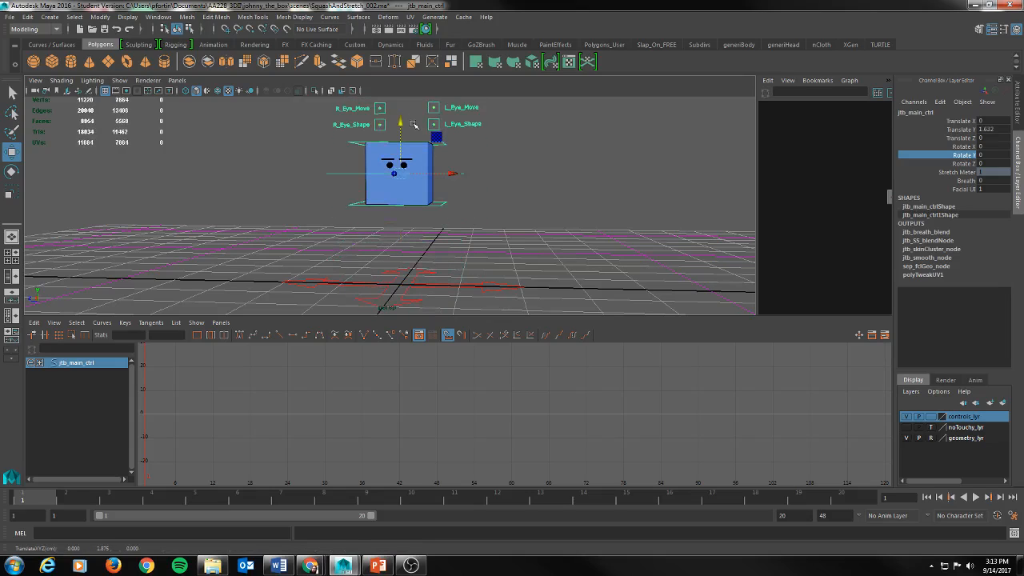
key("ctrl+z")
Key the main control at its rest position on the ground at frames 1, 6 and 20
left_click_drag(561, 208, 587, 210, "alt")
key("s")
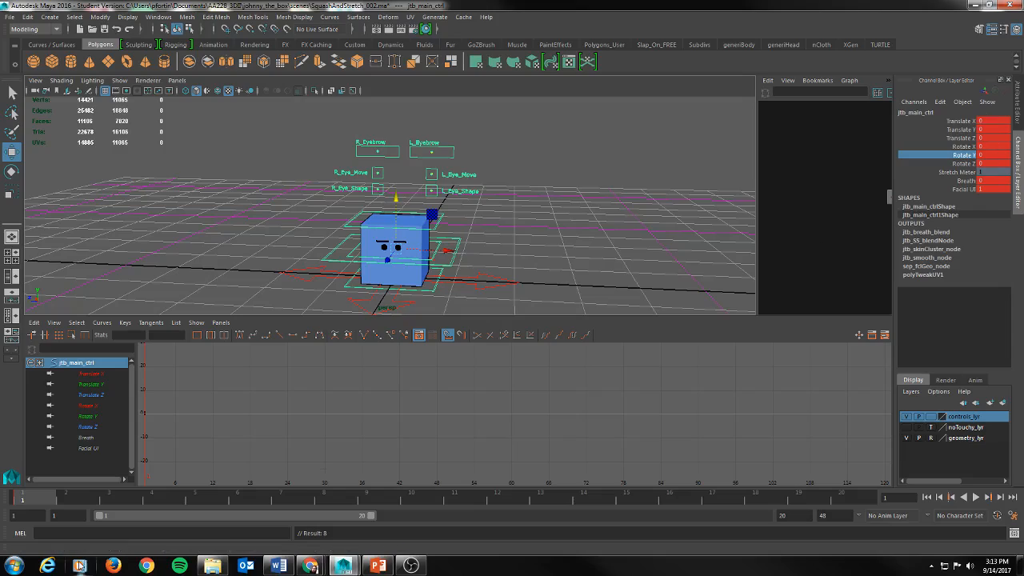
left_click_drag(26, 503, 840, 503)
key("s")
key("s")
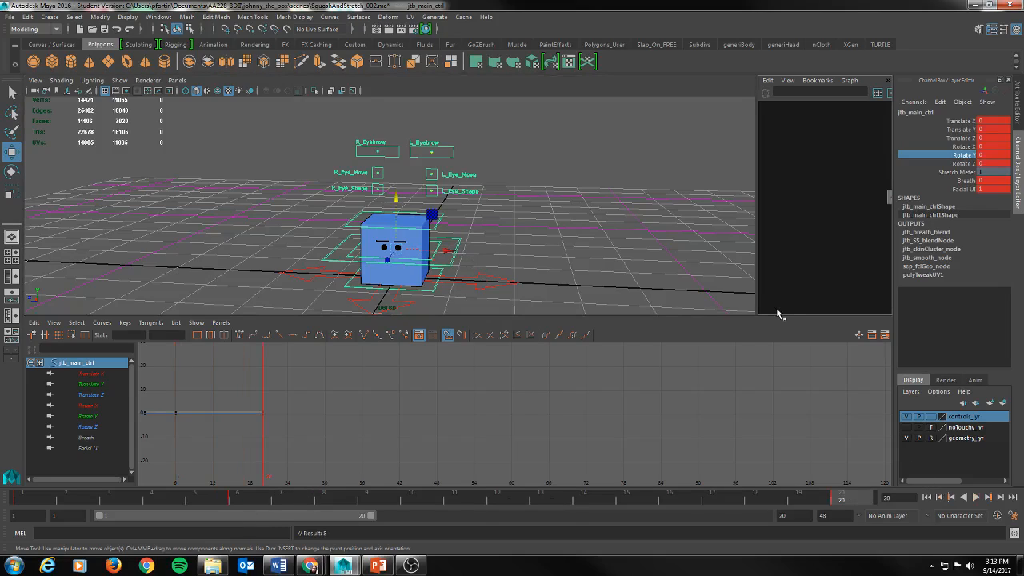
At frame 12, raise the main control to a Translate Y of about 2.27 and key the pose
left_click(509, 501)
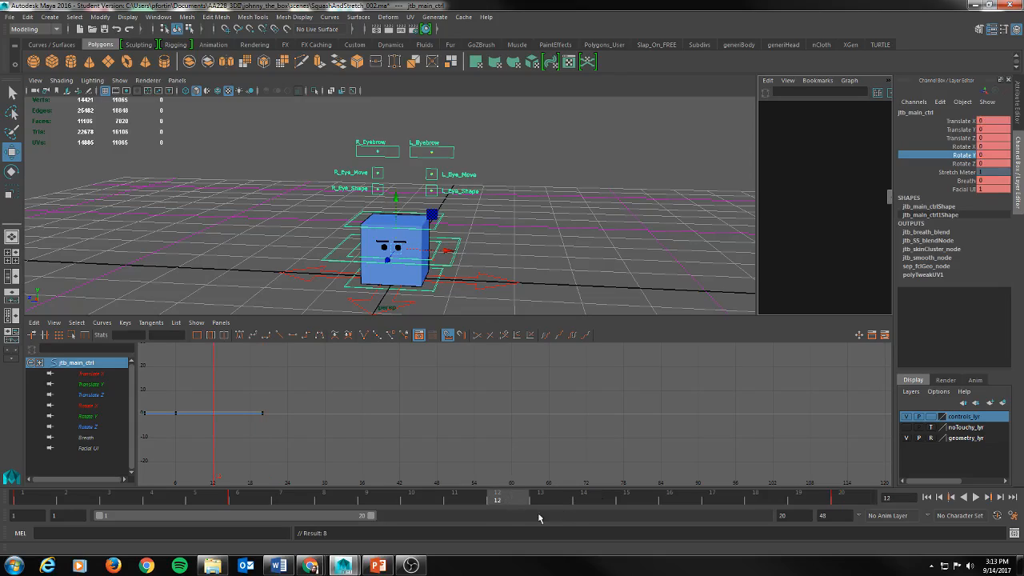
left_click_drag(417, 193, 548, 227, "alt")
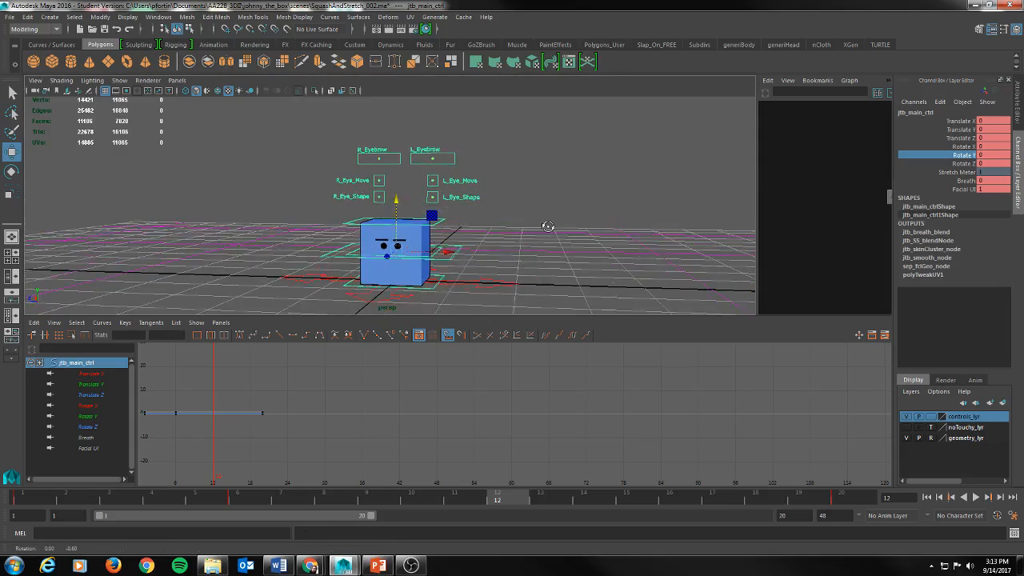
right_click_drag(537, 234, 390, 191, "alt")
middle_click_drag(392, 192, 406, 50, "alt")
left_click_drag(487, 227, 784, 217, "alt")
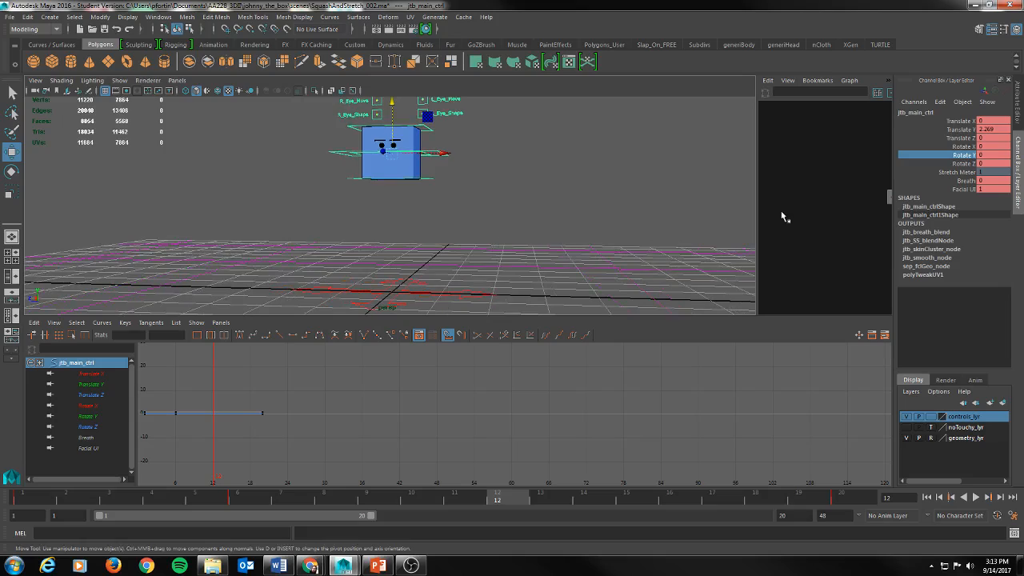
key("s")
Play back the jump from frame 1 to review its motion, then return to frame 1
left_click_drag(509, 507, 2, 476)
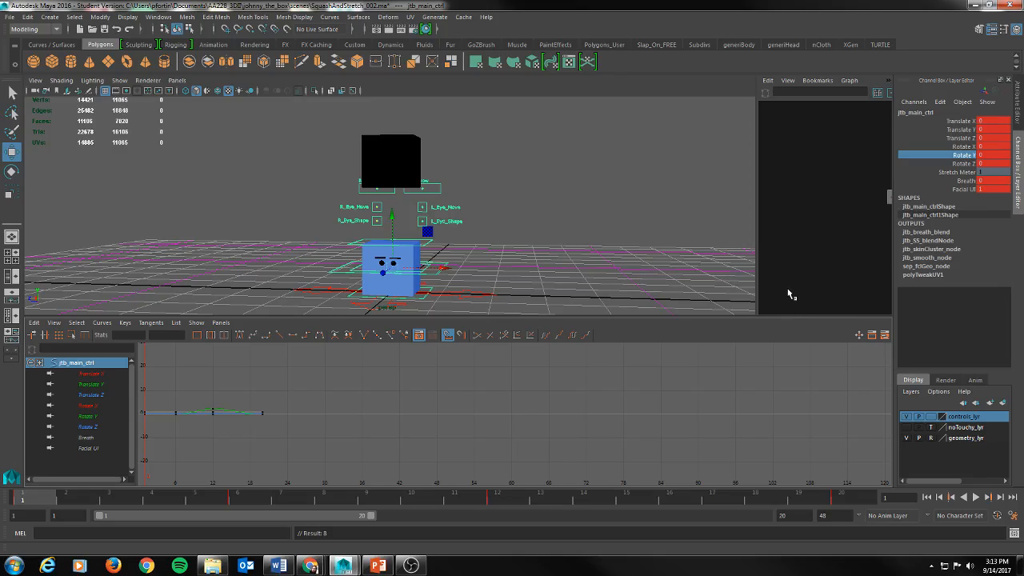
left_click(976, 498)
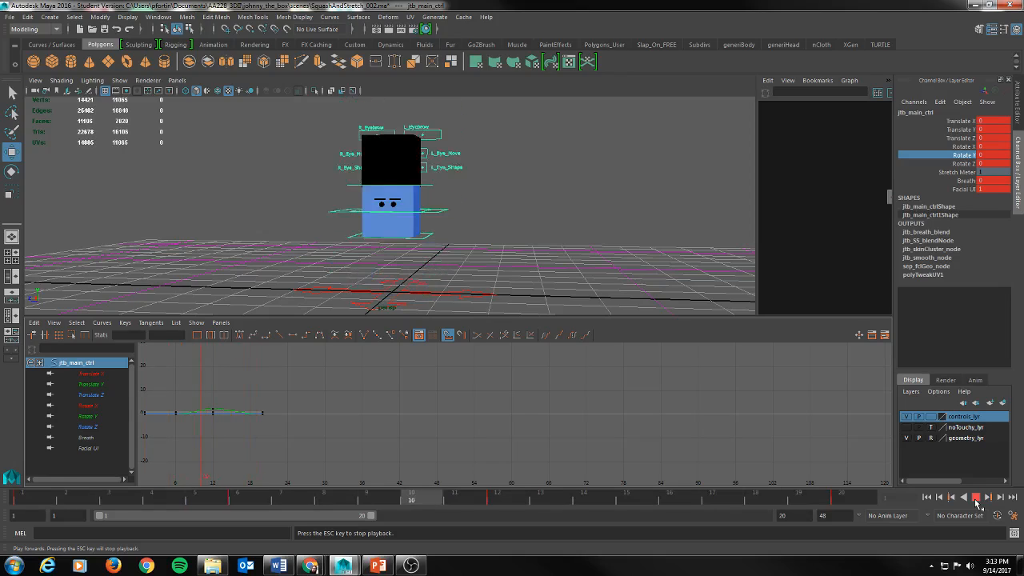
left_click(976, 498)
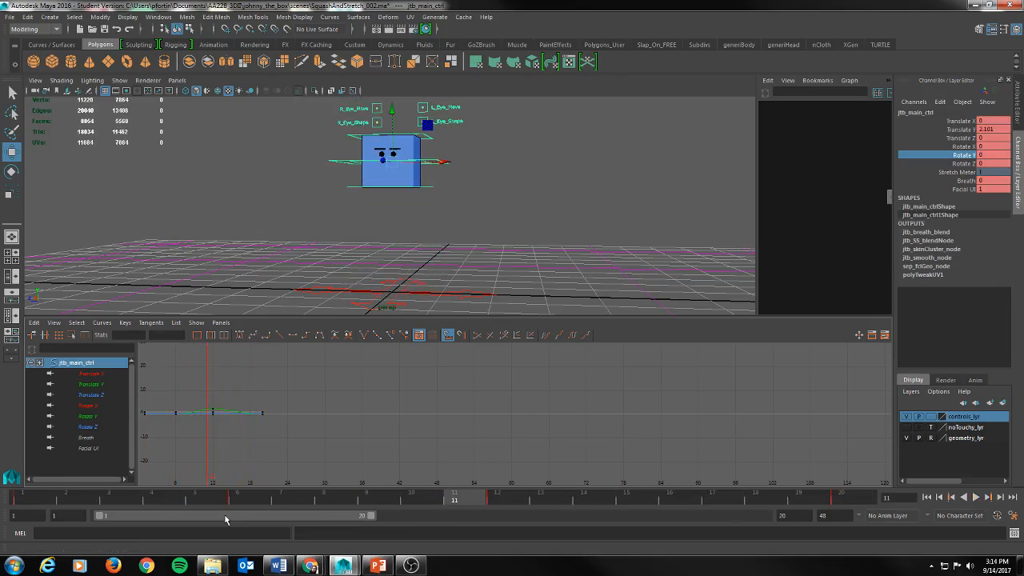
left_click(17, 497)
key("alt+v")
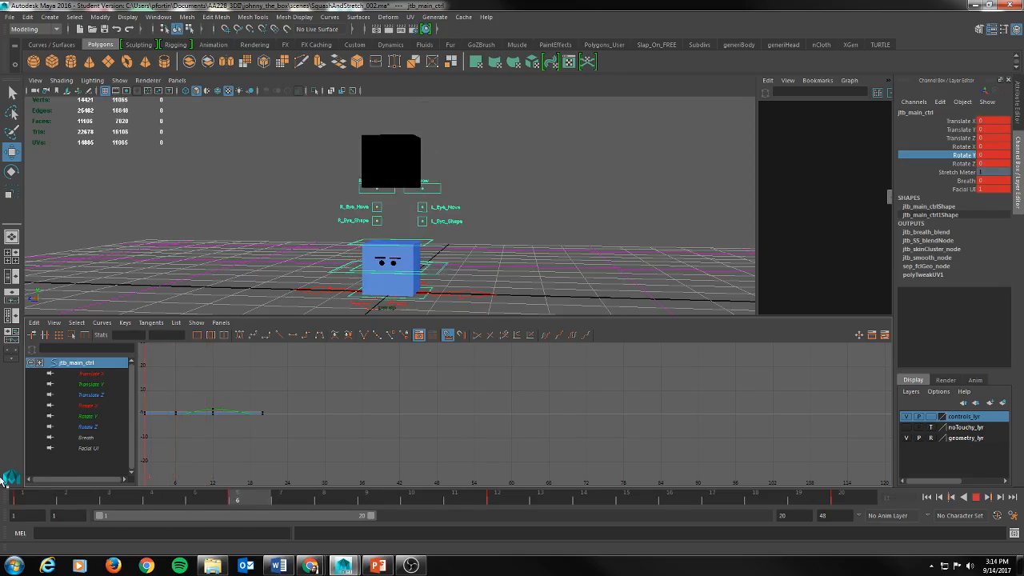
left_click(15, 496)
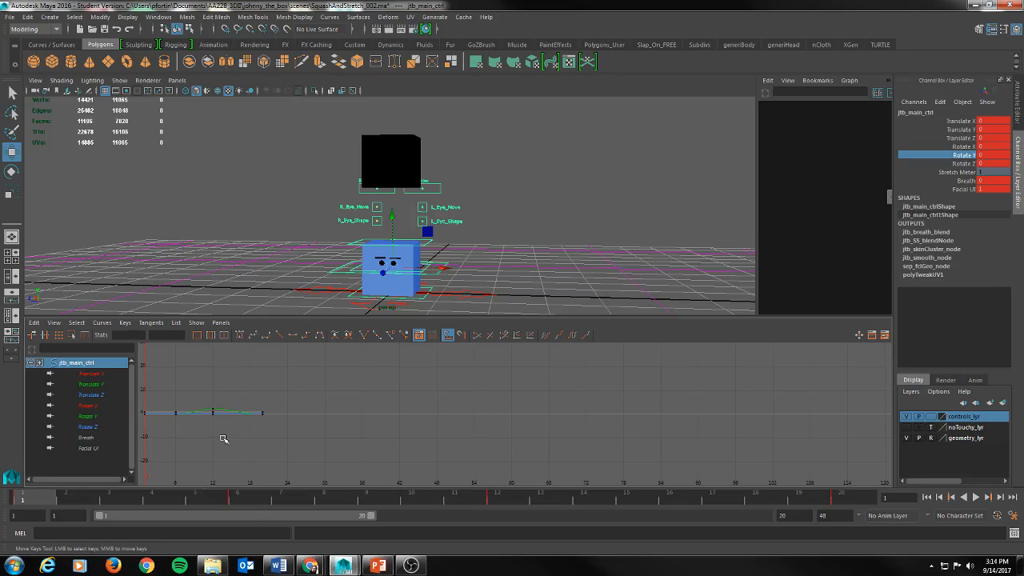
Set linear tangents on the main control's keys at frames 6 and 20 in the Graph Editor
key("f")
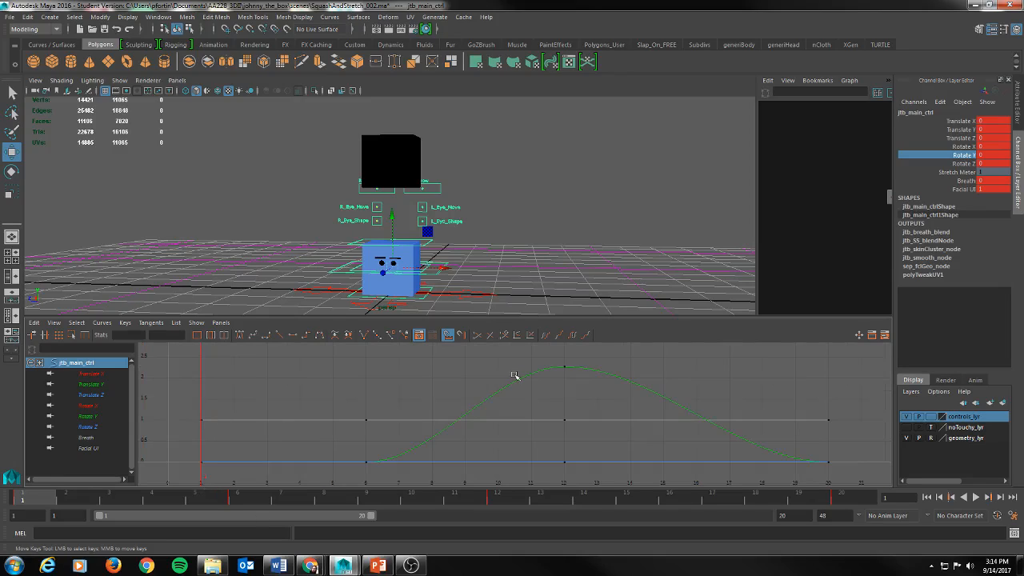
left_click_drag(358, 452, 372, 469)
middle_click(444, 454)
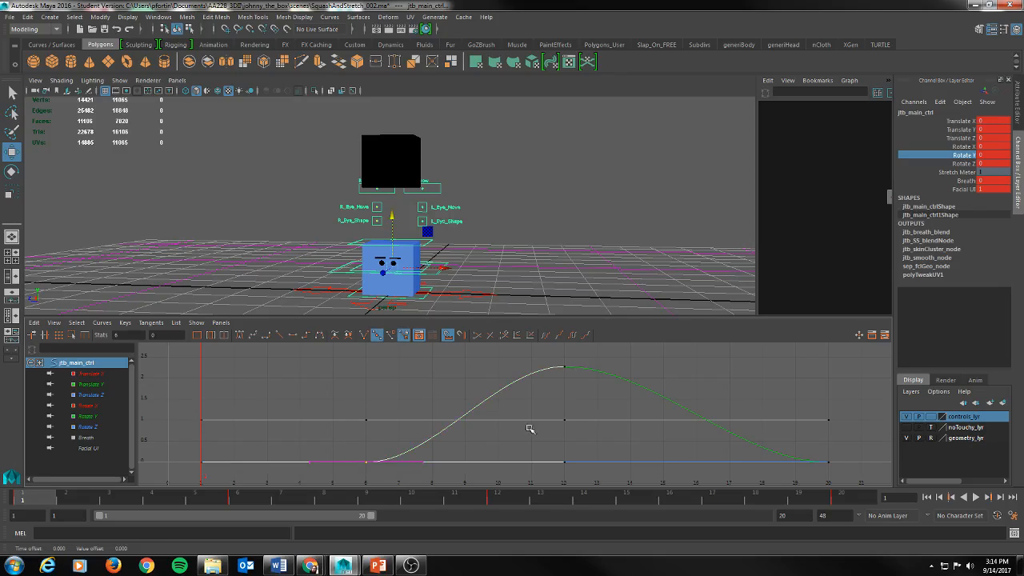
left_click(280, 336)
left_click_drag(812, 448, 856, 486)
left_click(279, 337)
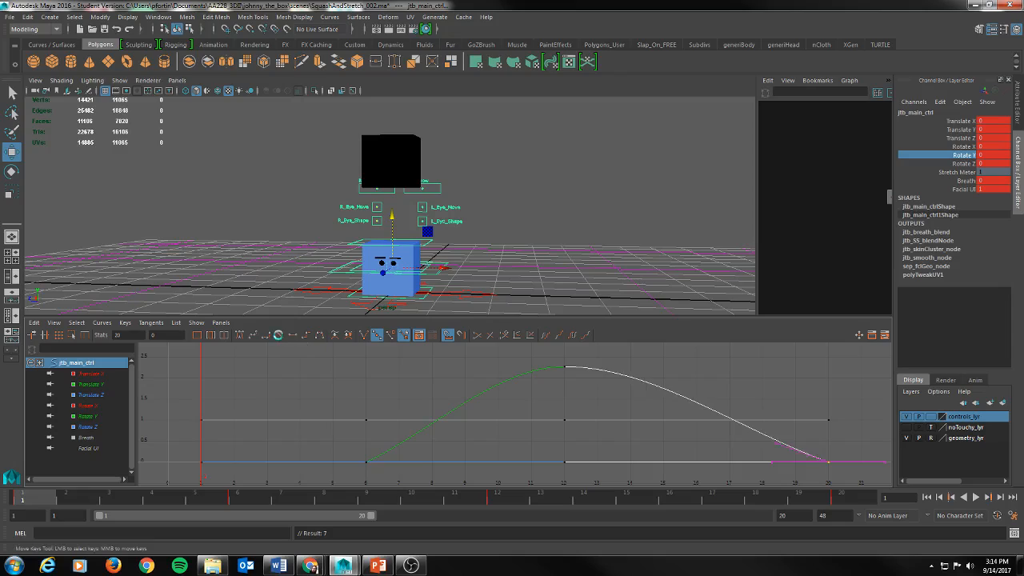
Play back the jump to check the linear takeoff and landing, then stop at frame 1
left_click(976, 497)
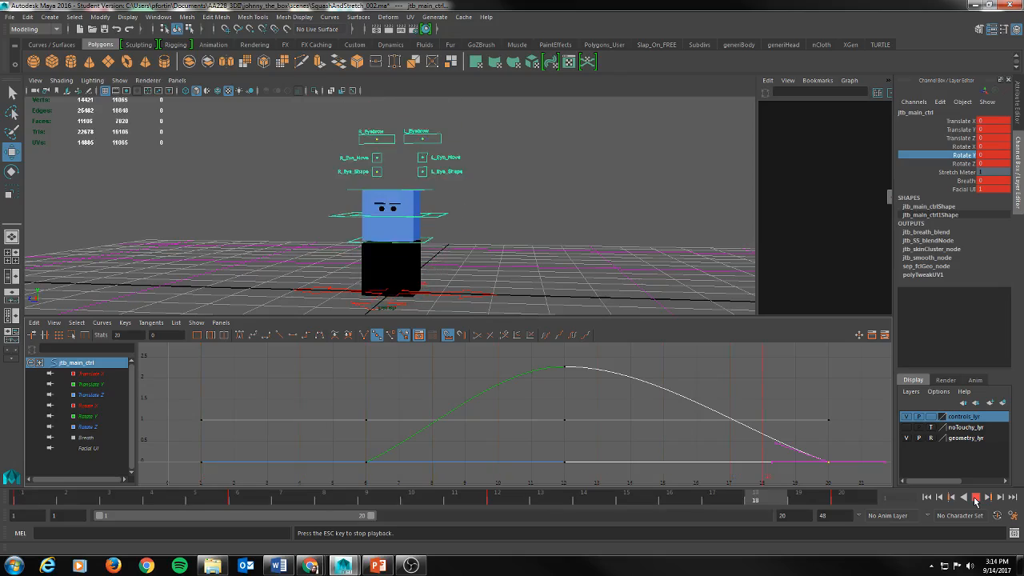
left_click(36, 500)
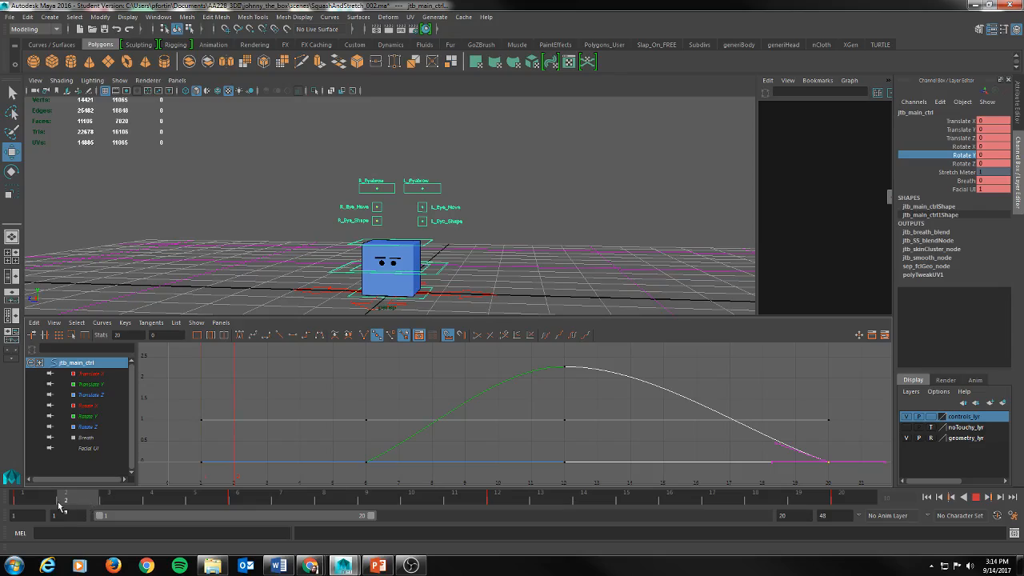
key("Escape")
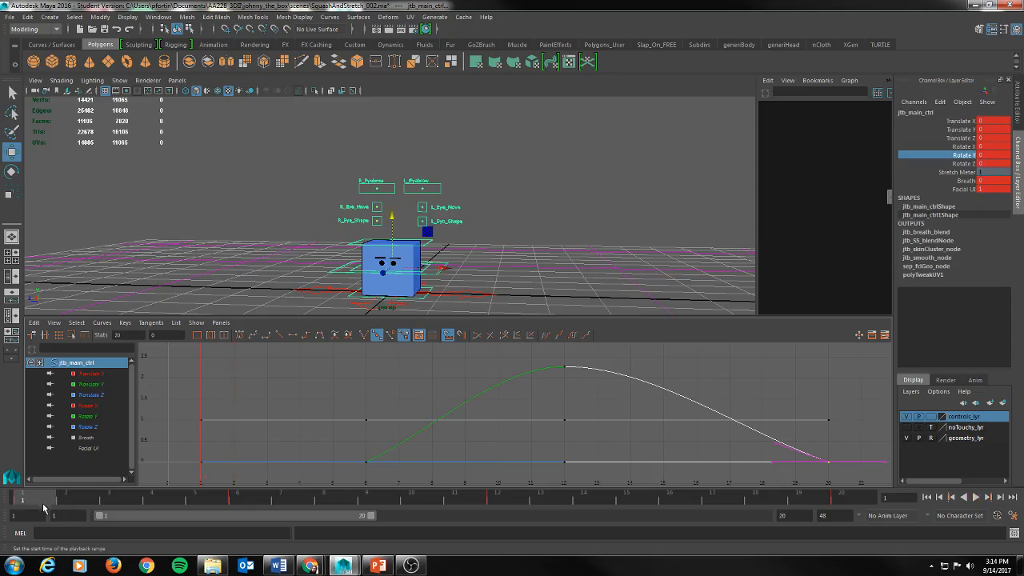
Turn on auto keyframing and key a slight squash on the upper control at frame 1, with Translate Y about -0.128
left_click(997, 519)
left_click(427, 248)
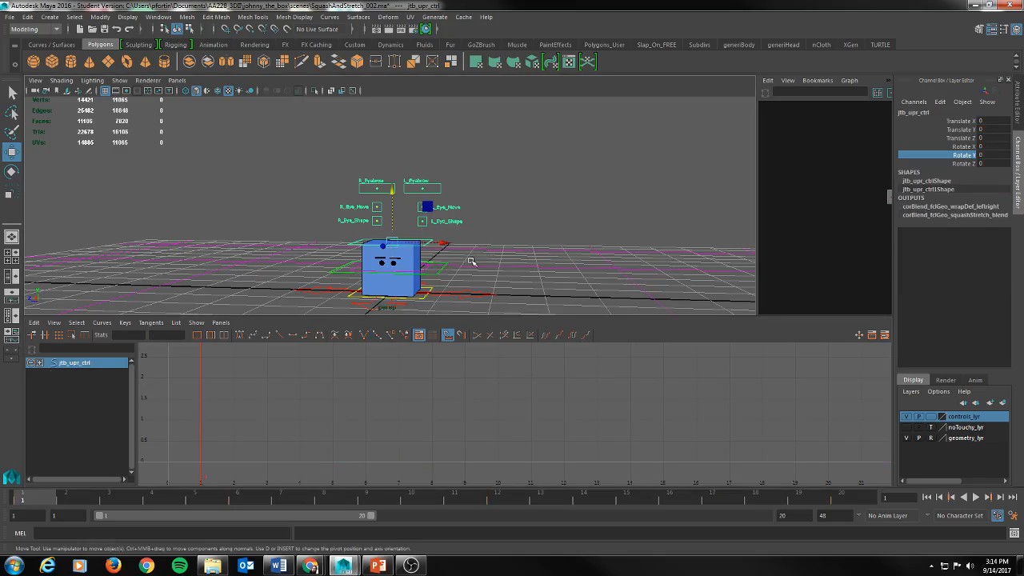
key("s")
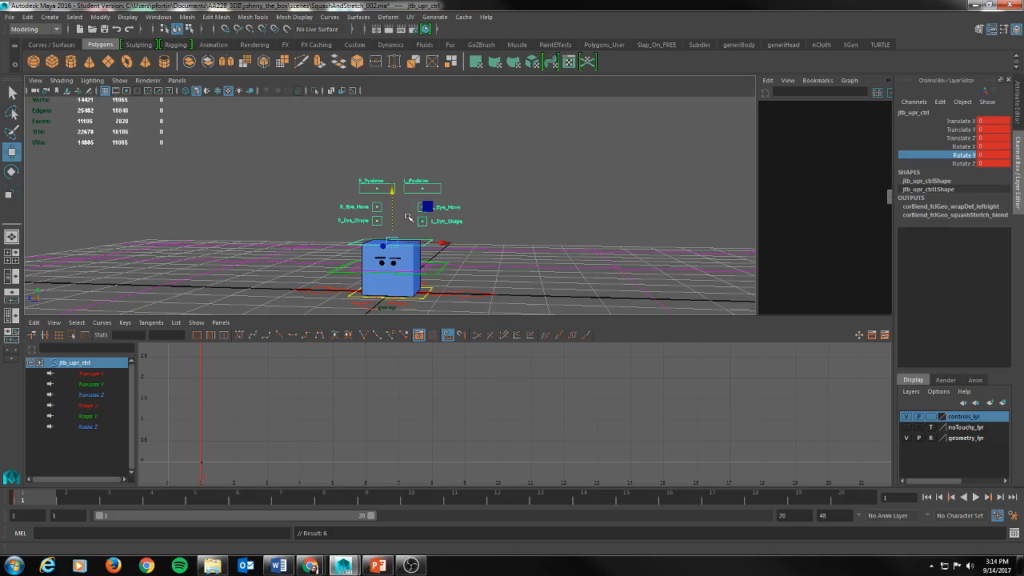
left_click_drag(392, 190, 392, 197)
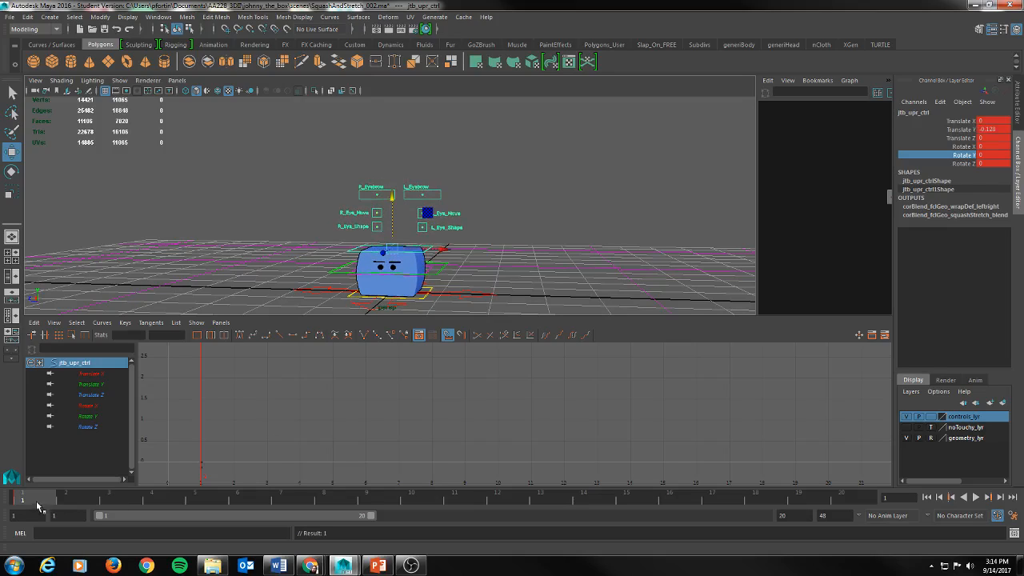
Key the same slight squash of the upper control at frame 20 and play back the animation
left_click_drag(35, 502, 828, 497)
key("s")
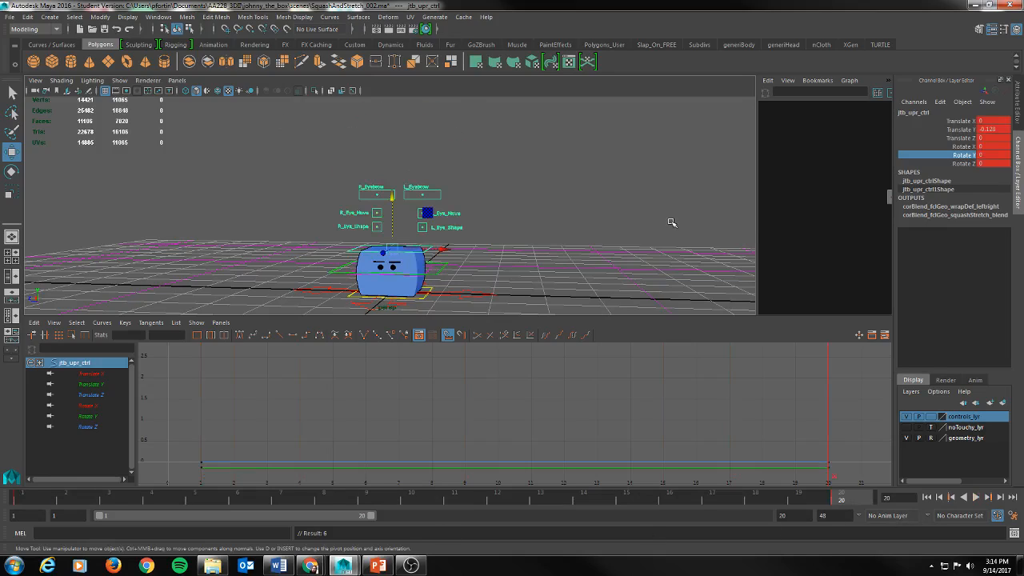
key("alt+v")
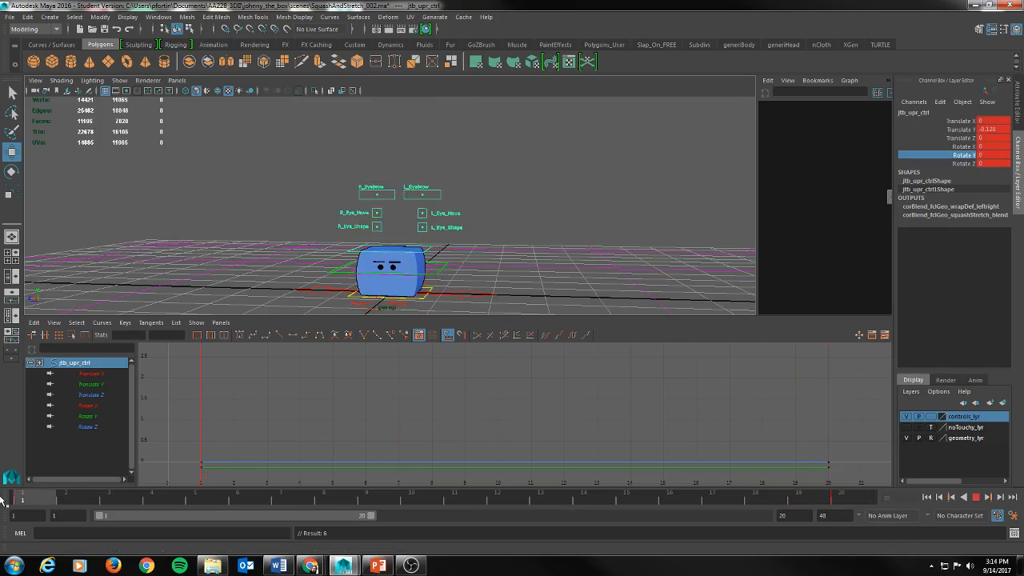
key("alt+v")
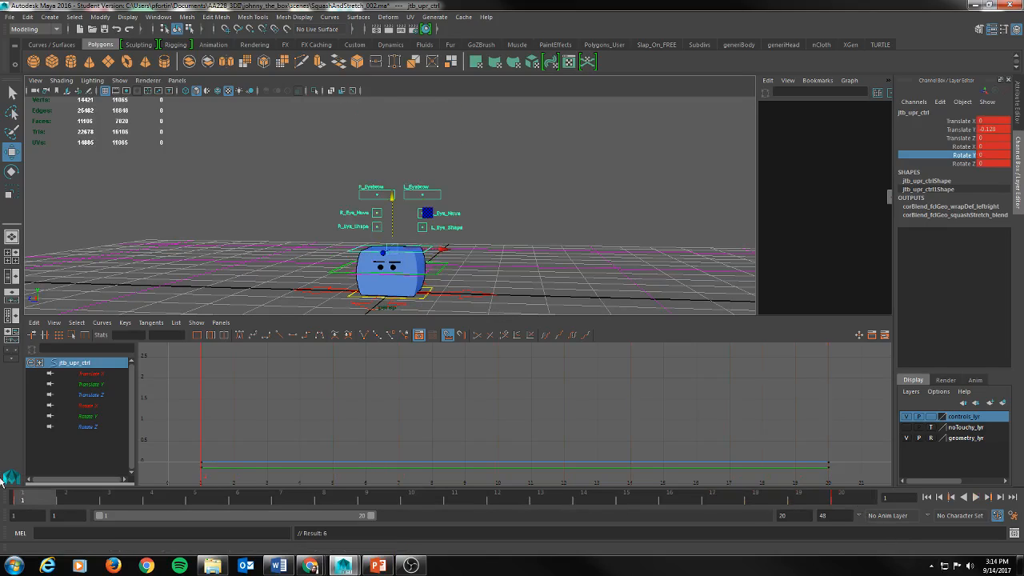
key("w")
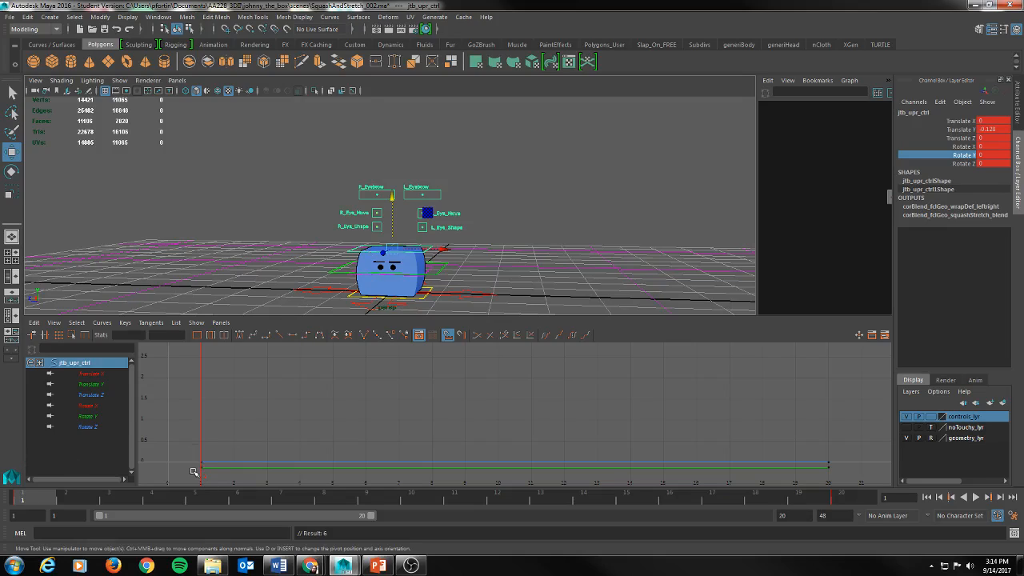
At frame 6, lower the upper control to a Translate Y of about -0.35 for a deeper squash and preview the takeoff
left_click_drag(30, 502, 237, 502)
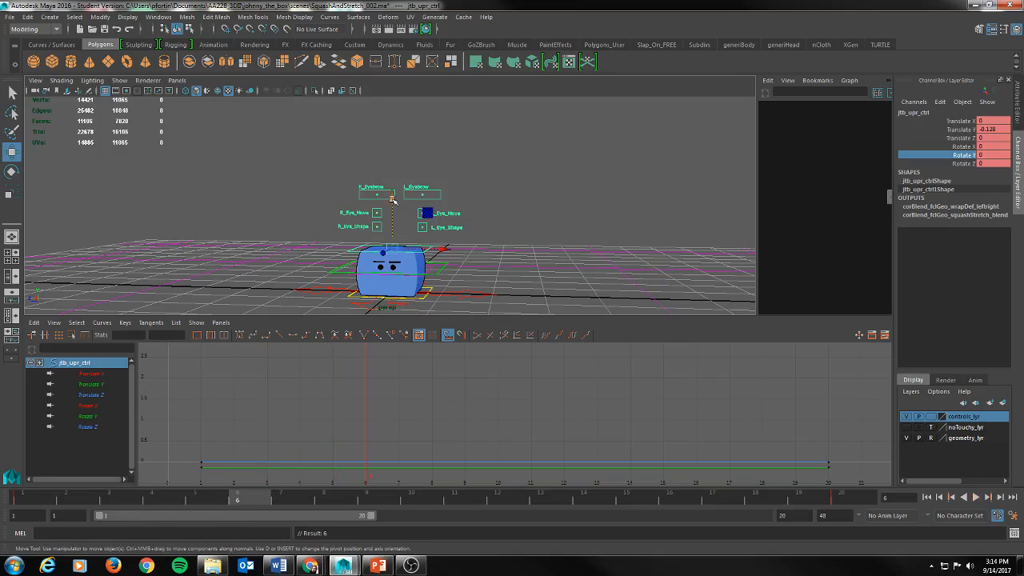
left_click_drag(393, 200, 393, 210)
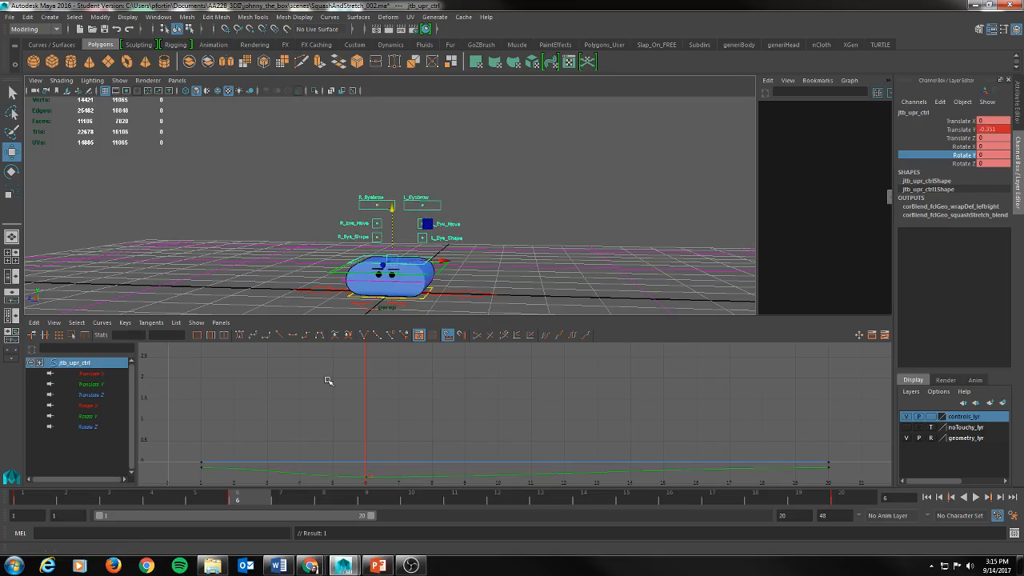
left_click_drag(257, 500, 288, 501)
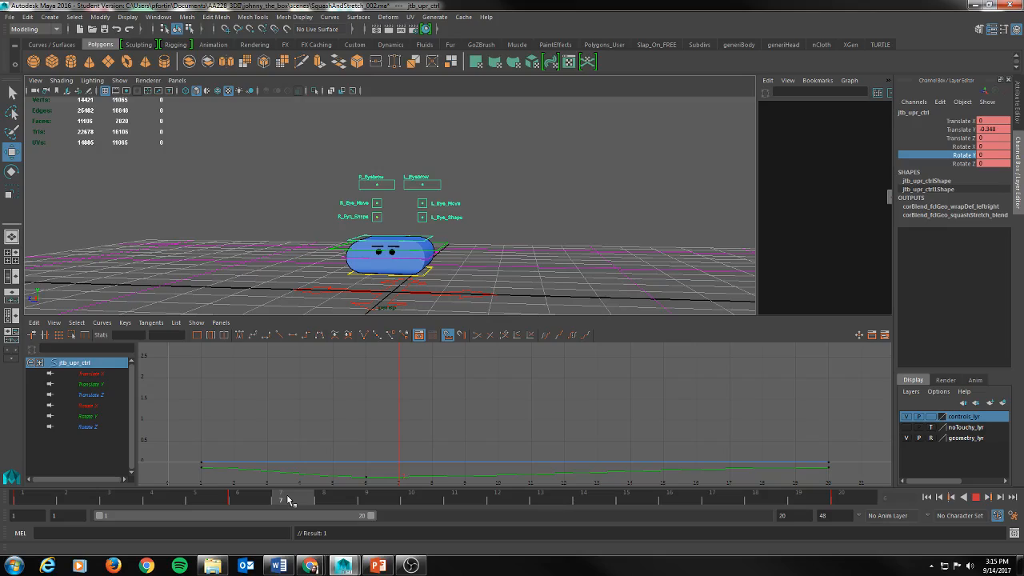
At frame 12, set the upper control's Translate Y to 0 to restore the box shape at the jump's peak
left_click_drag(288, 501, 498, 504)
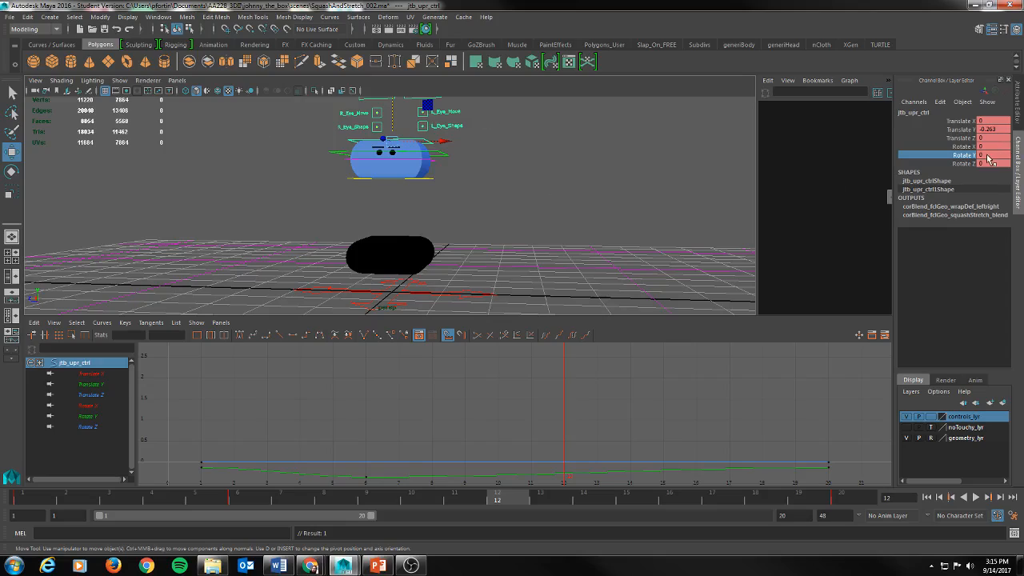
left_click(997, 128)
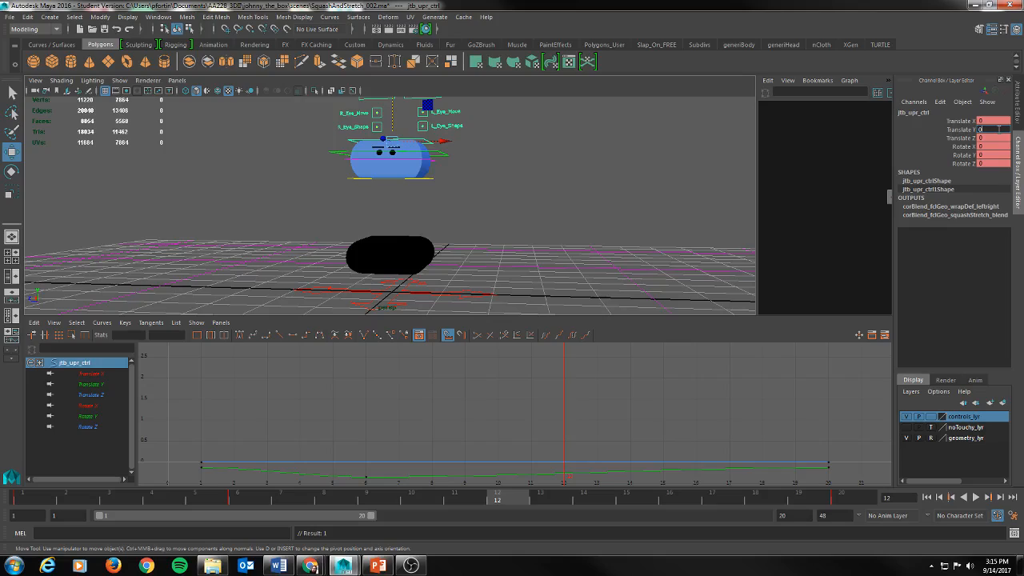
key("Return")
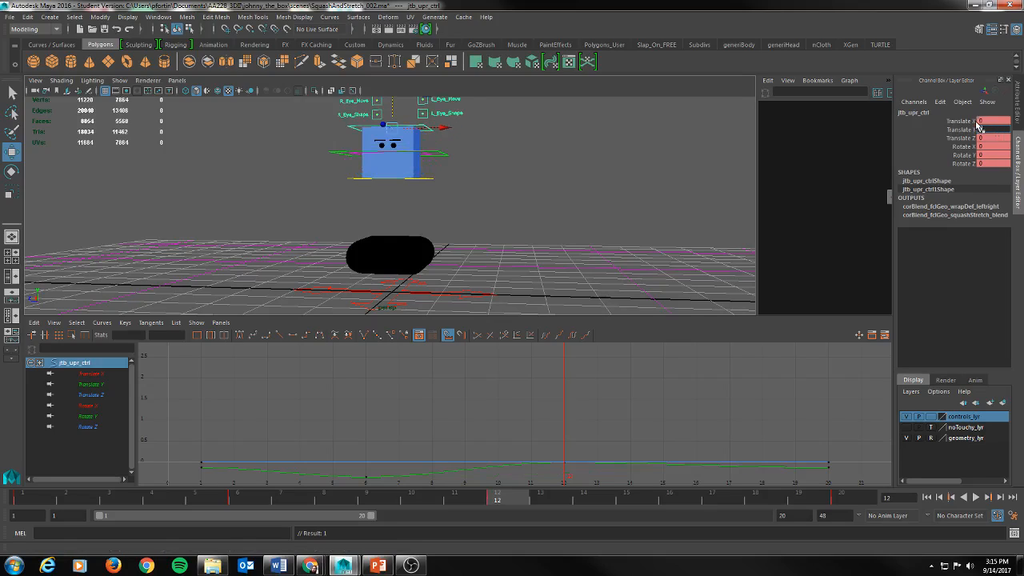
left_click(970, 130)
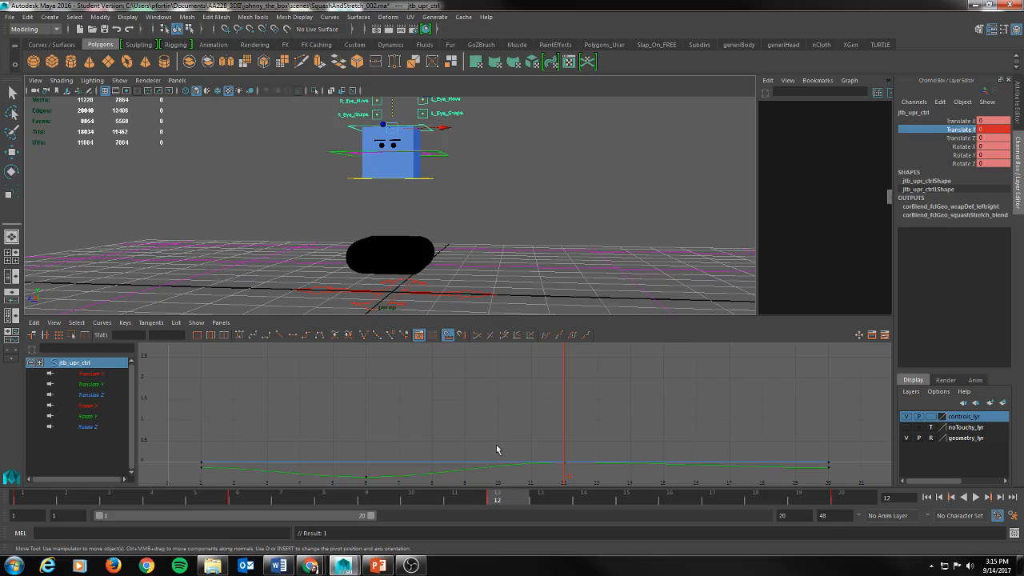
Try restoring the upper control's Translate Y to 0 at frame 6 and preview the takeoff without the squash
left_click_drag(515, 496, 257, 489)
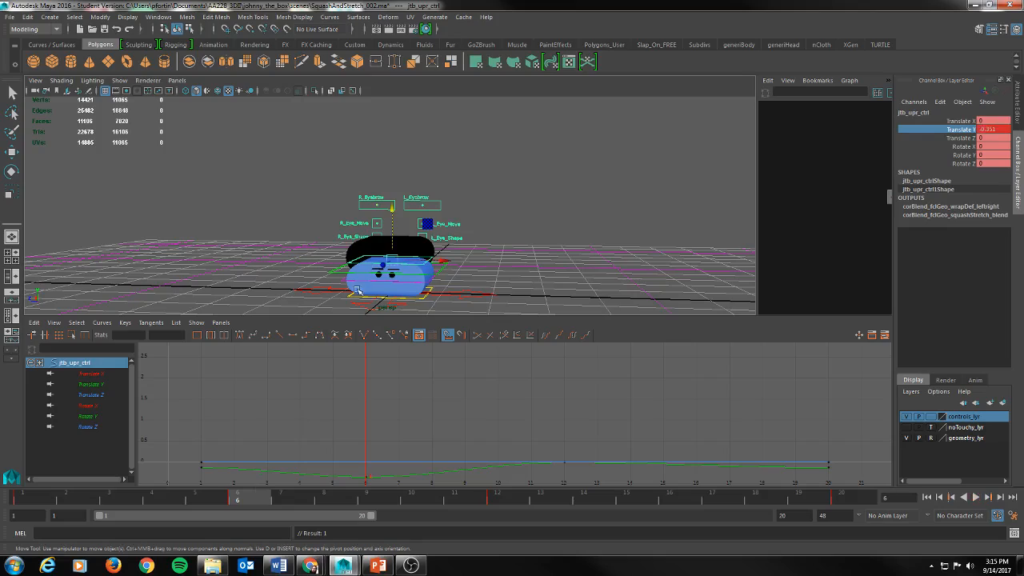
left_click_drag(393, 210, 394, 193)
key("s")
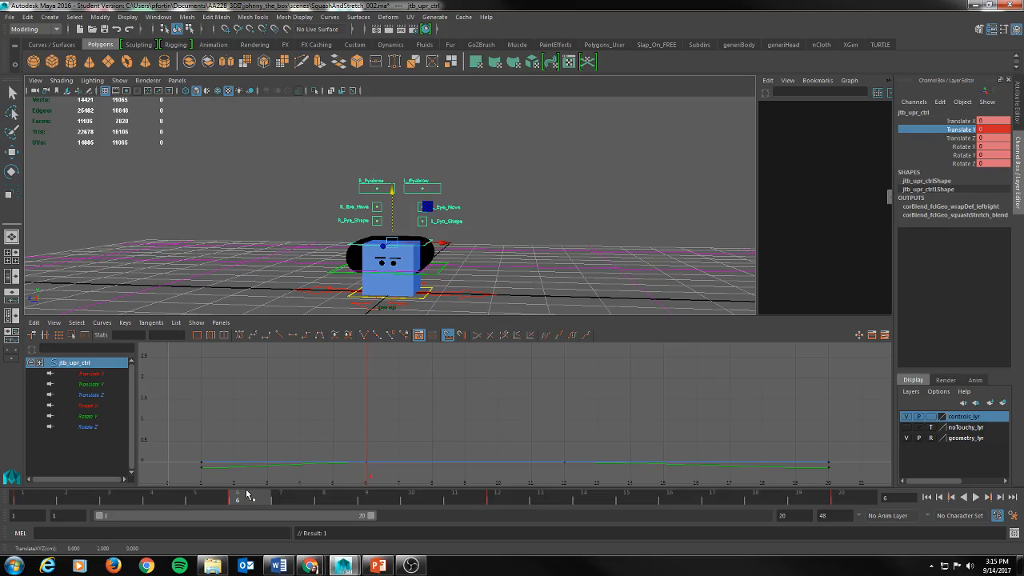
key("alt+v")
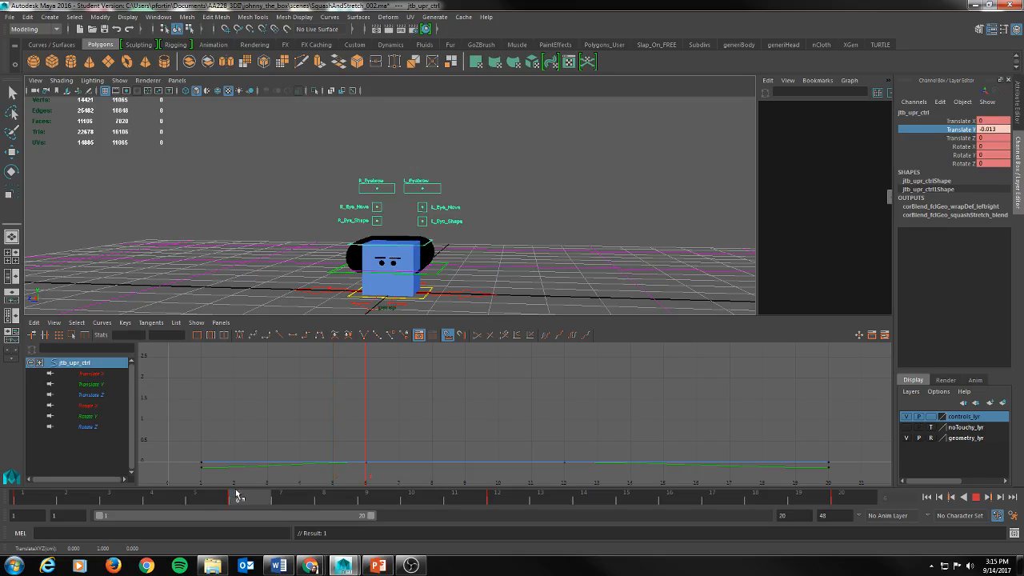
key("alt+v")
Squash the box again at frame 6 by keying the upper control at a Translate Y of about -0.36, and preview it
key("w")
left_click_drag(393, 191, 395, 209)
key("s")
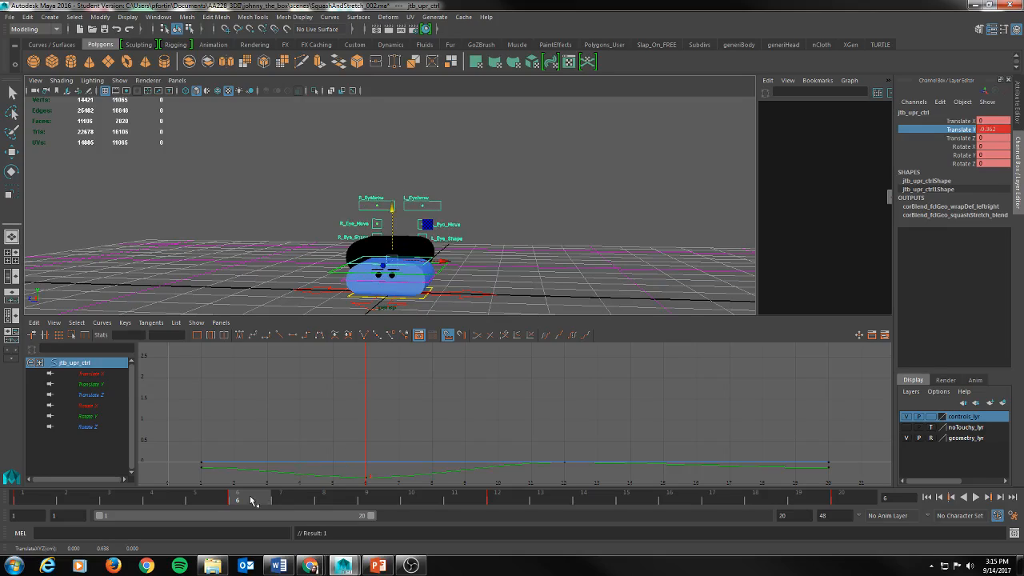
key("alt+v")
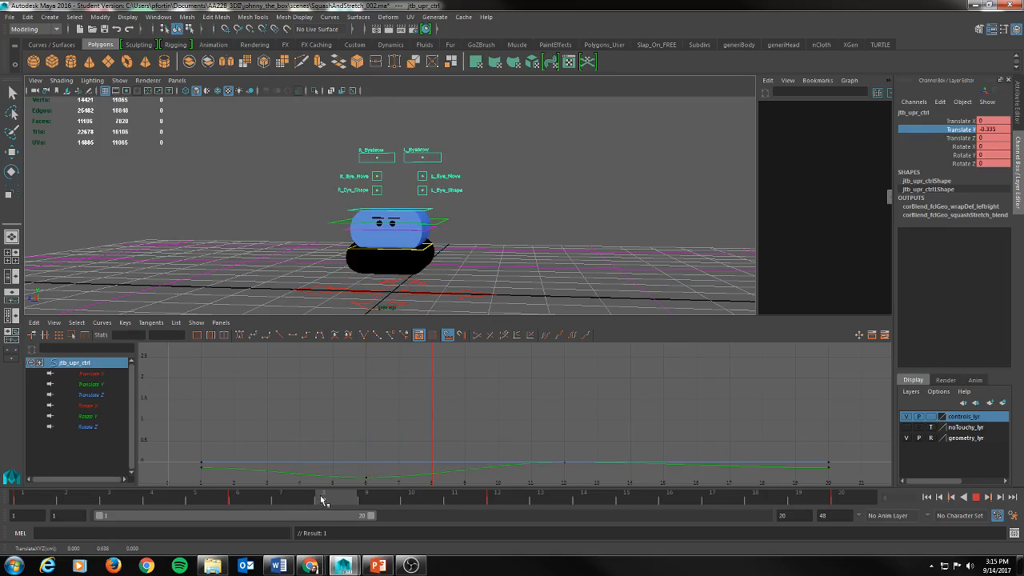
At frame 8, raise the upper control to a Translate Y of about 0.03 to regain the box shape, and play the animation
left_click(324, 500)
left_click_drag(392, 156, 394, 146)
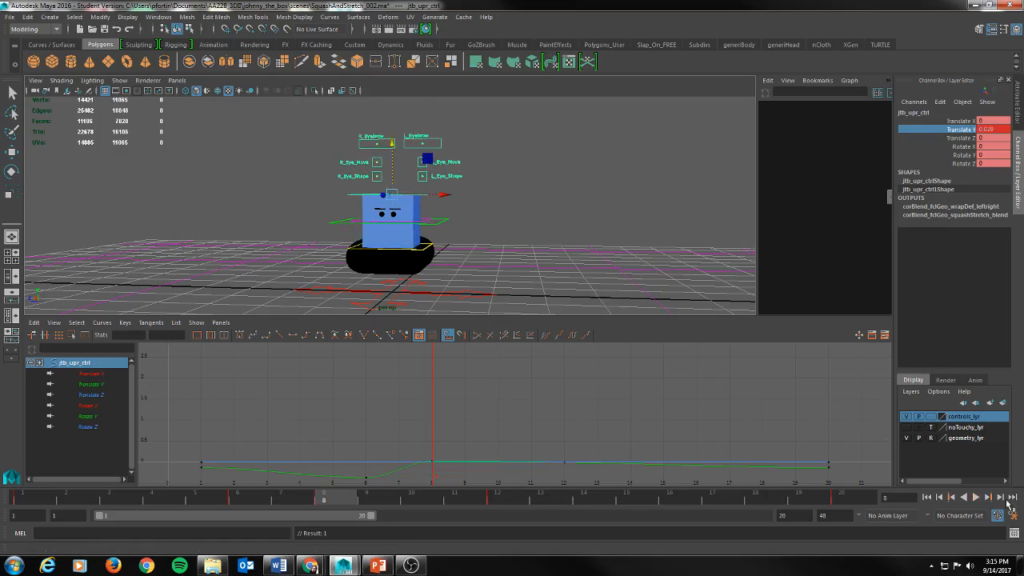
left_click(974, 498)
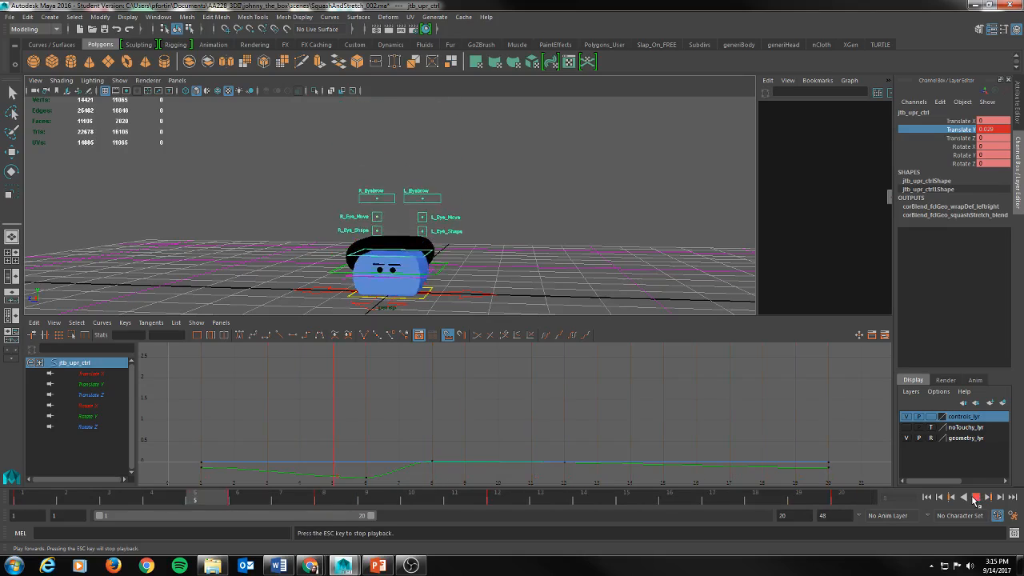
left_click(976, 497)
Deepen the squash at frame 6 by lowering the upper control to a Translate Y of about -0.54, and play it back
left_click_drag(368, 500, 237, 500)
left_click_drag(395, 207, 394, 213)
left_click(976, 498)
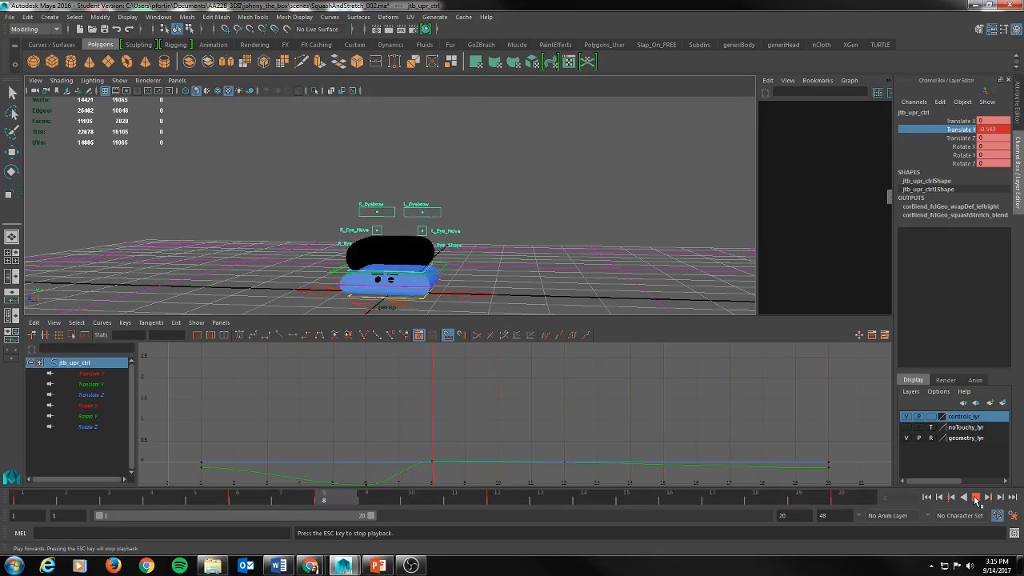
key("Escape")
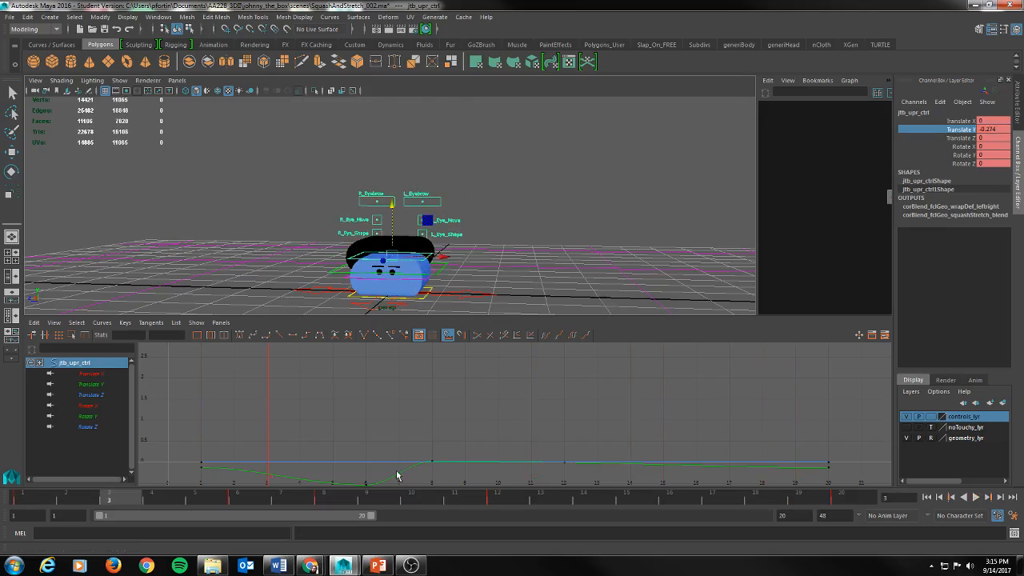
Review the jump from frame 8 through the descent and key all the upper control's channels at frame 12
left_click(325, 499)
left_click_drag(327, 500, 496, 498)
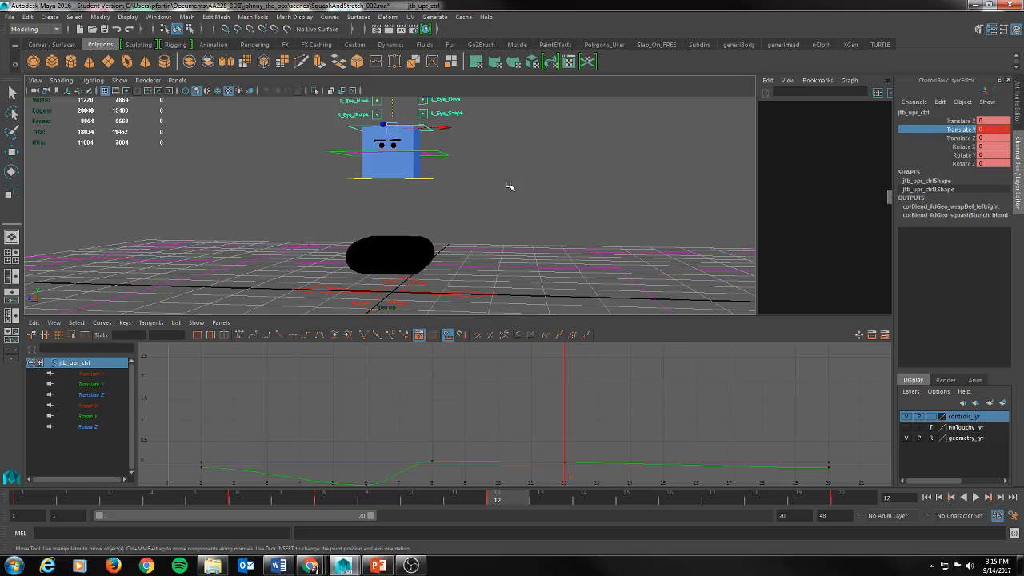
mouse_move(312, 565)
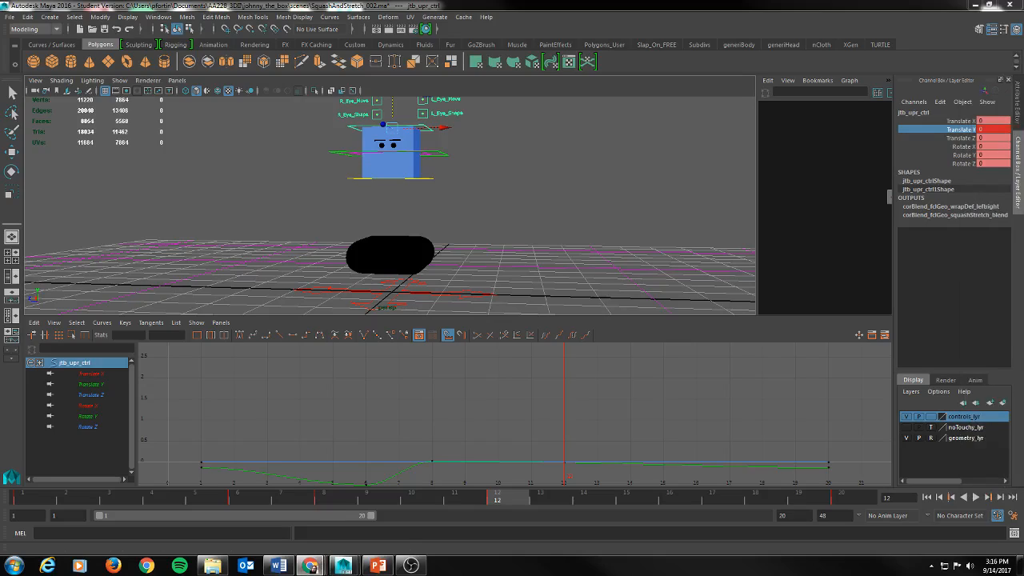
key("alt+v")
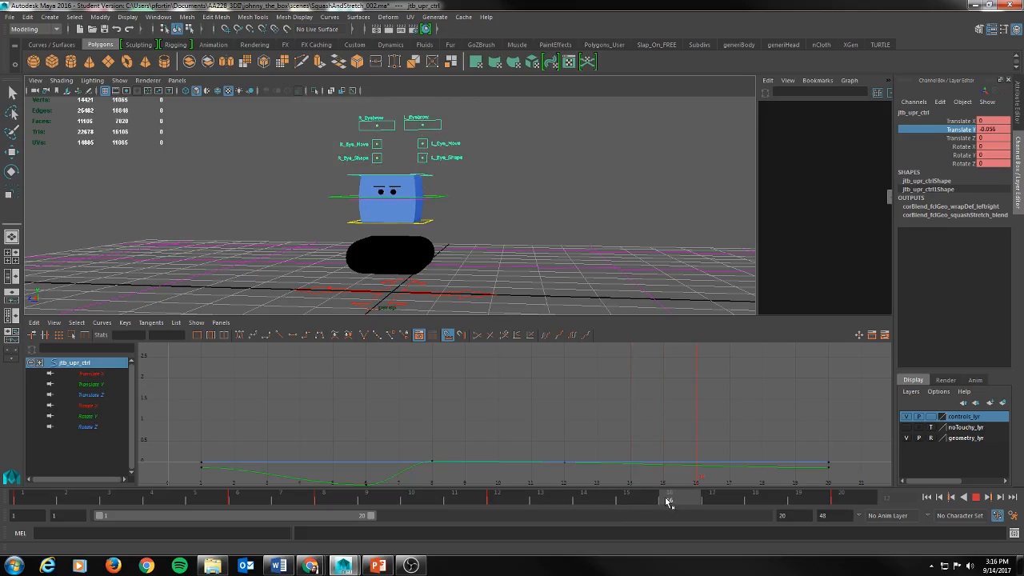
left_click_drag(669, 501, 516, 508)
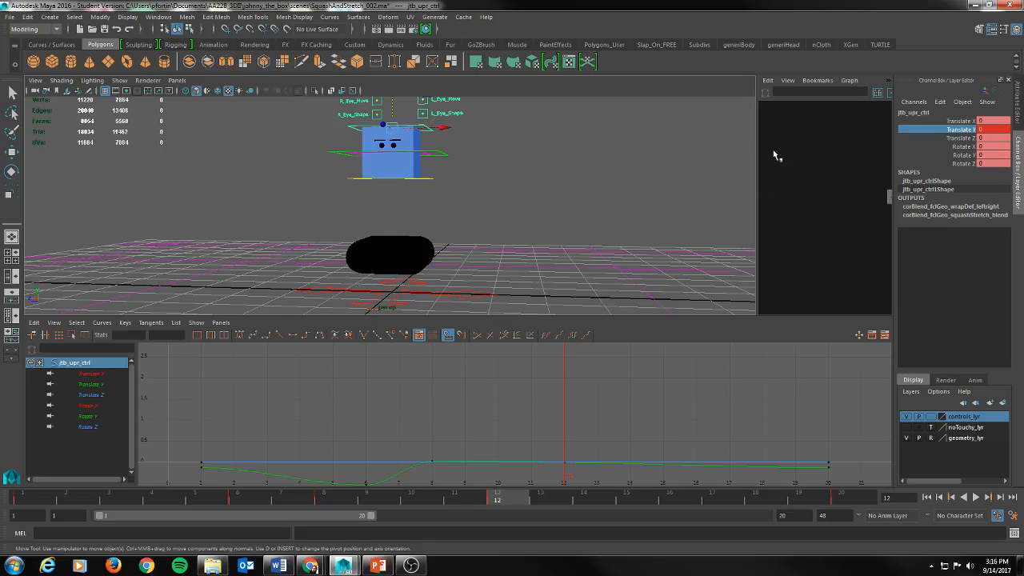
key("s")
At frame 16, stretch the falling box by keying the upper control at a Translate Y of about 0.81
left_click_drag(505, 505, 666, 503)
left_click_drag(393, 124, 395, 78)
key("s")
left_click_drag(678, 499, 517, 514)
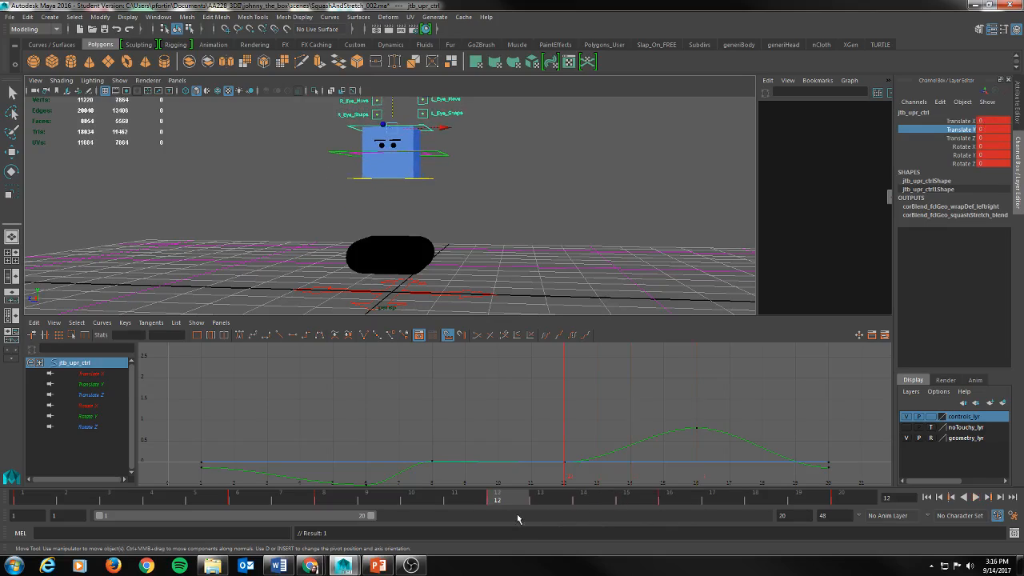
Key the lower control in its default position at frames 1, 6 and 12
left_click(426, 179)
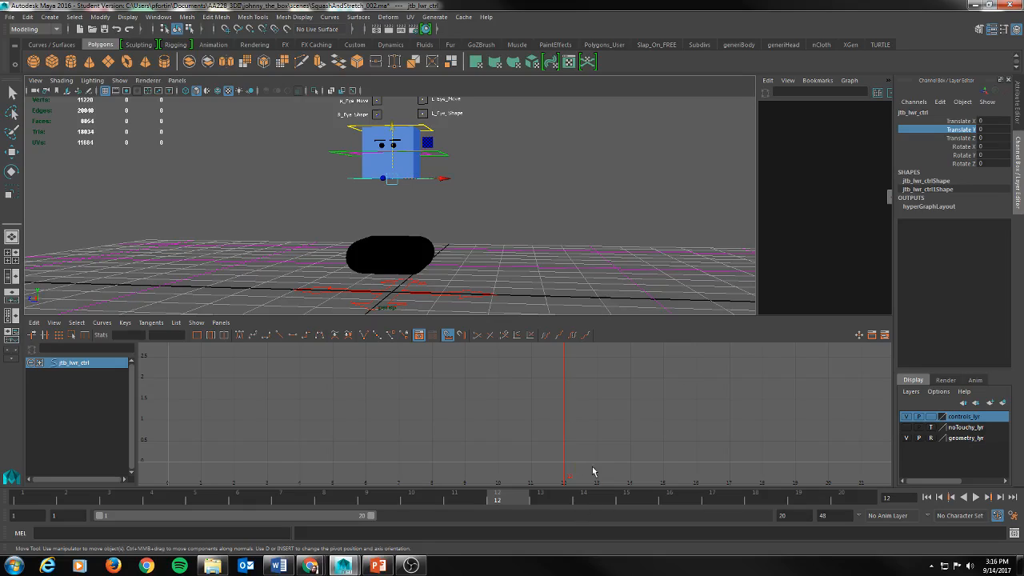
key("s")
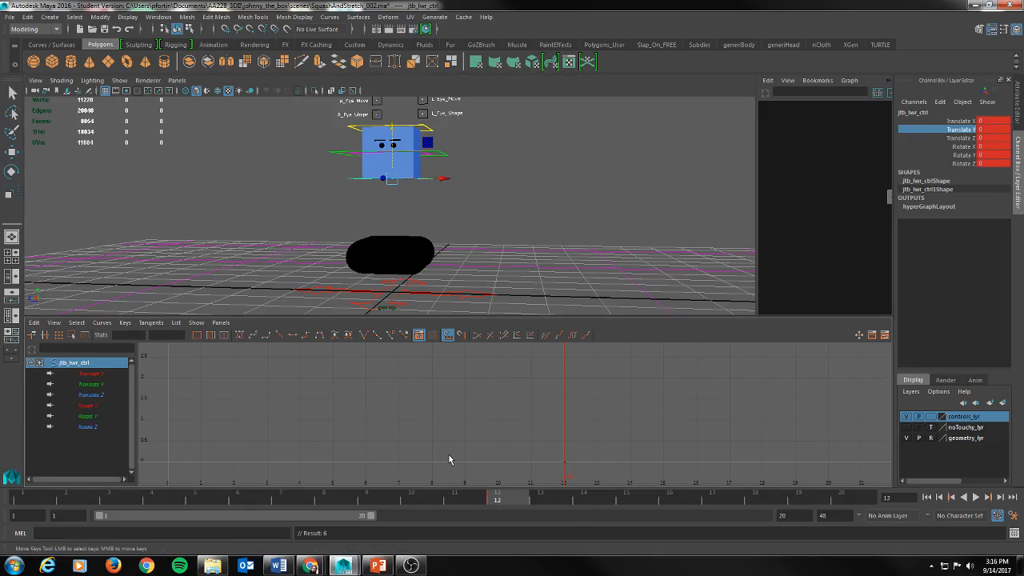
mouse_move(501, 500)
left_mouse_down()
mouse_move(4, 498)
mouse_move(499, 510)
left_mouse_up()
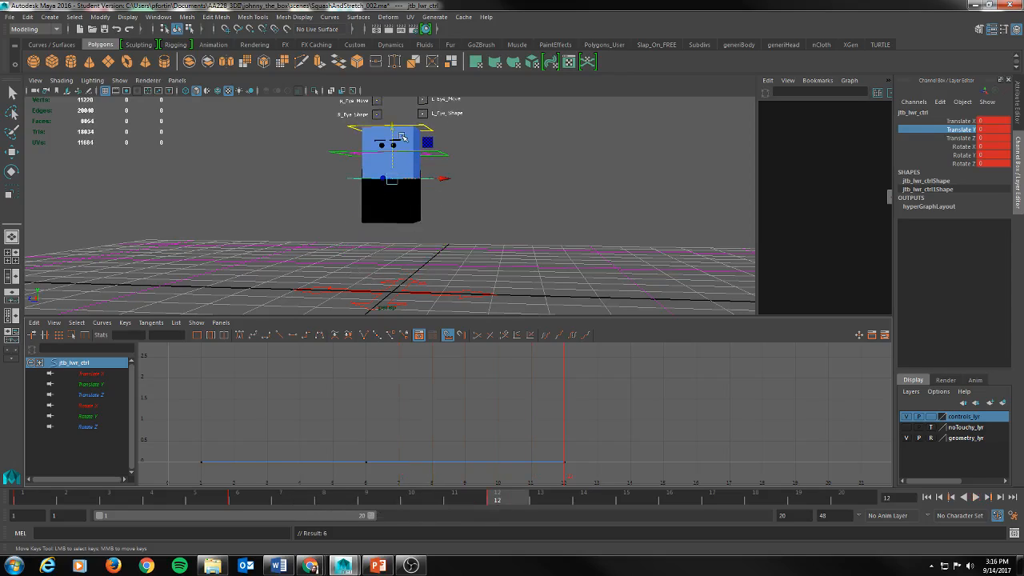
Try raising the lower control to a Translate Y of about 0.307 at frame 12 and scrub through the jump
left_click_drag(392, 126, 392, 111)
key("s")
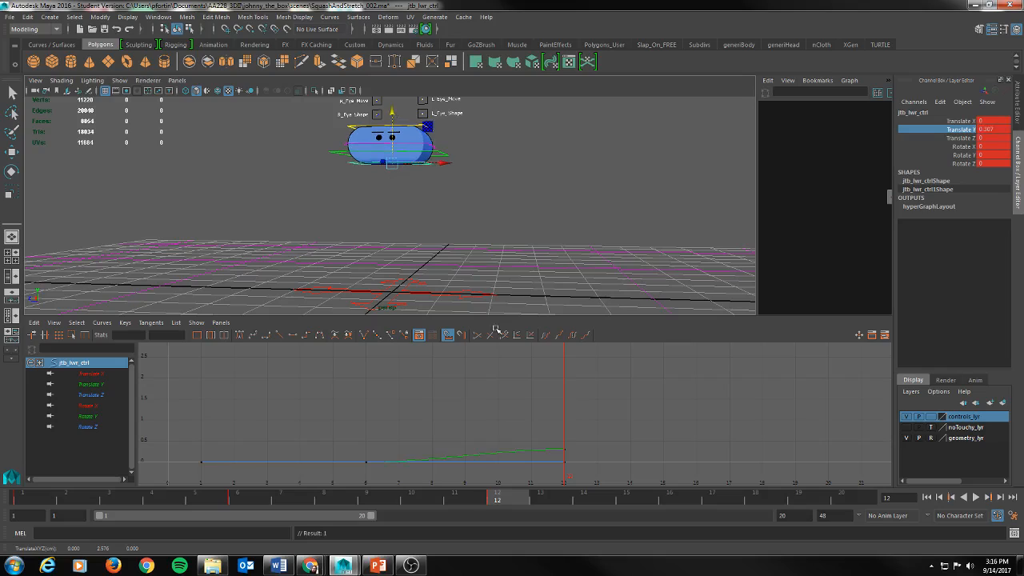
key("alt+v")
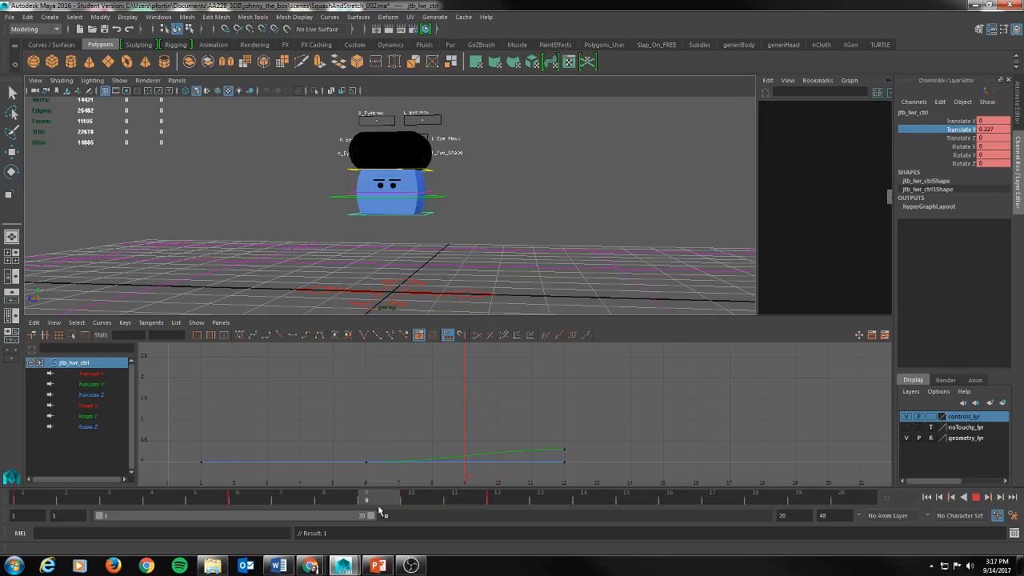
mouse_move(369, 509)
left_mouse_down()
mouse_move(320, 499)
mouse_move(497, 516)
mouse_move(195, 498)
left_mouse_up()
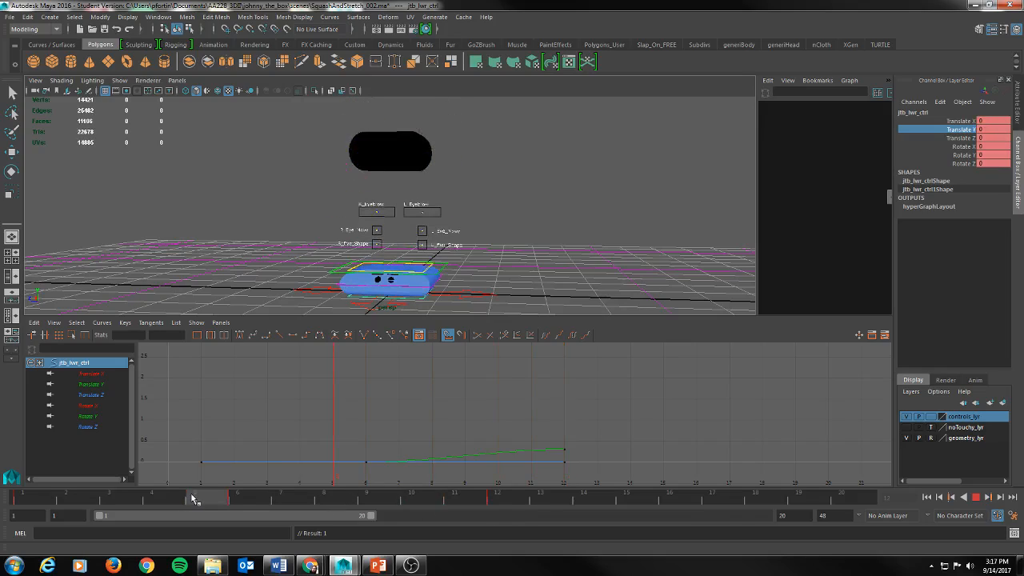
left_click_drag(194, 498, 506, 516)
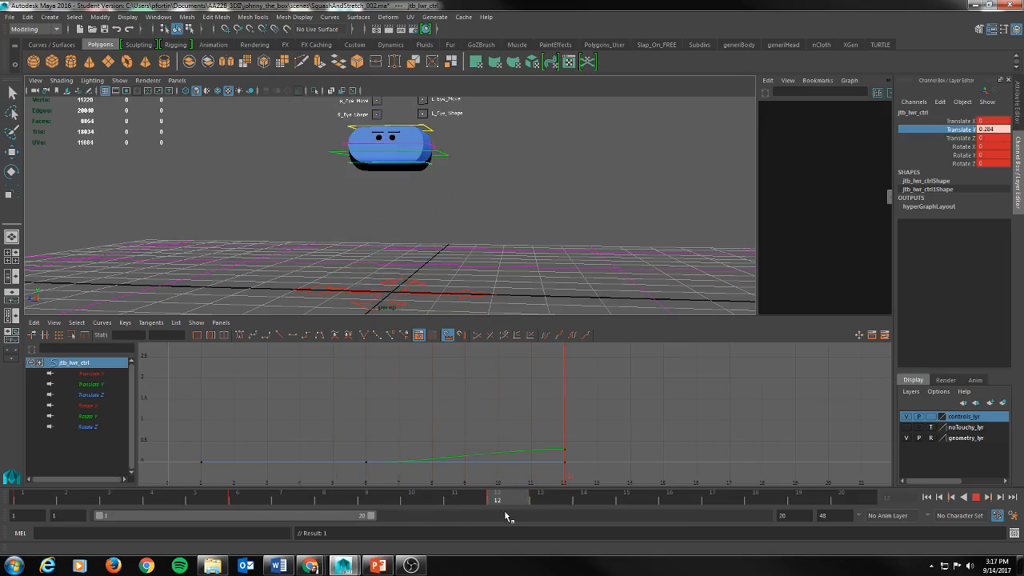
Remove the lower control's raised Translate Y key at frame 12 and preview the peak of the jump
key("w")
left_click_drag(567, 438, 589, 465)
middle_click_drag(579, 452, 579, 462)
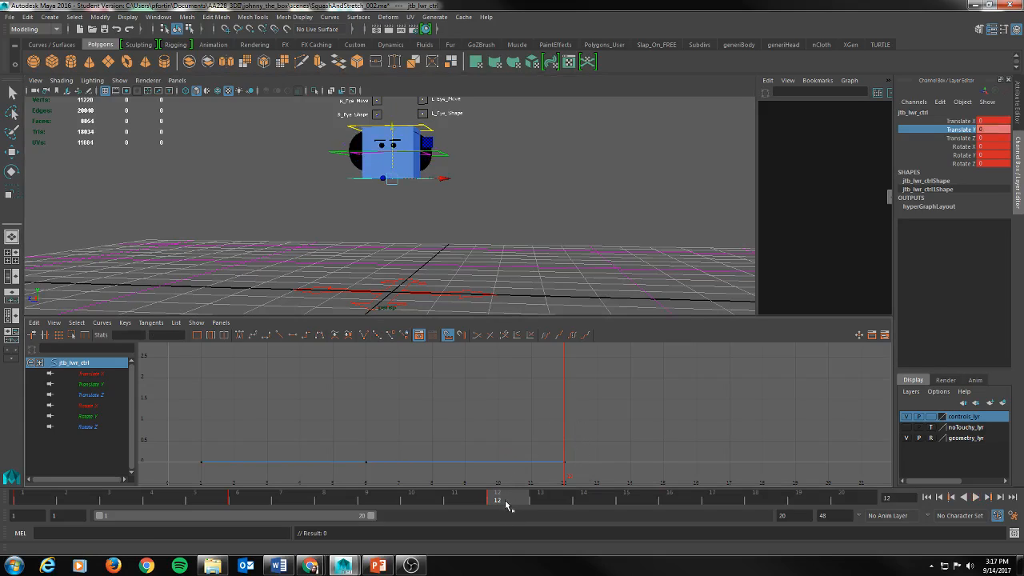
key("alt+v")
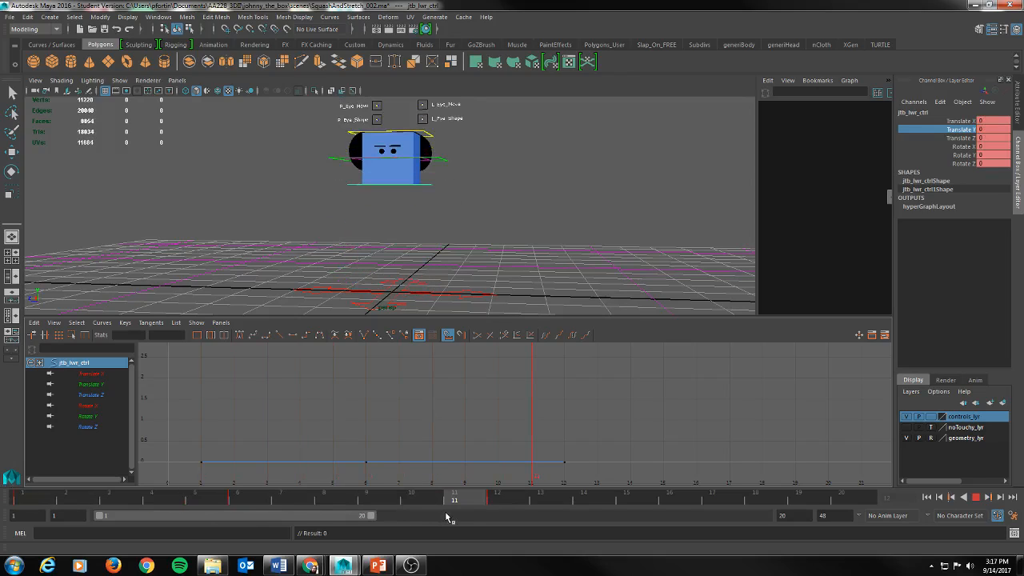
key("alt+v")
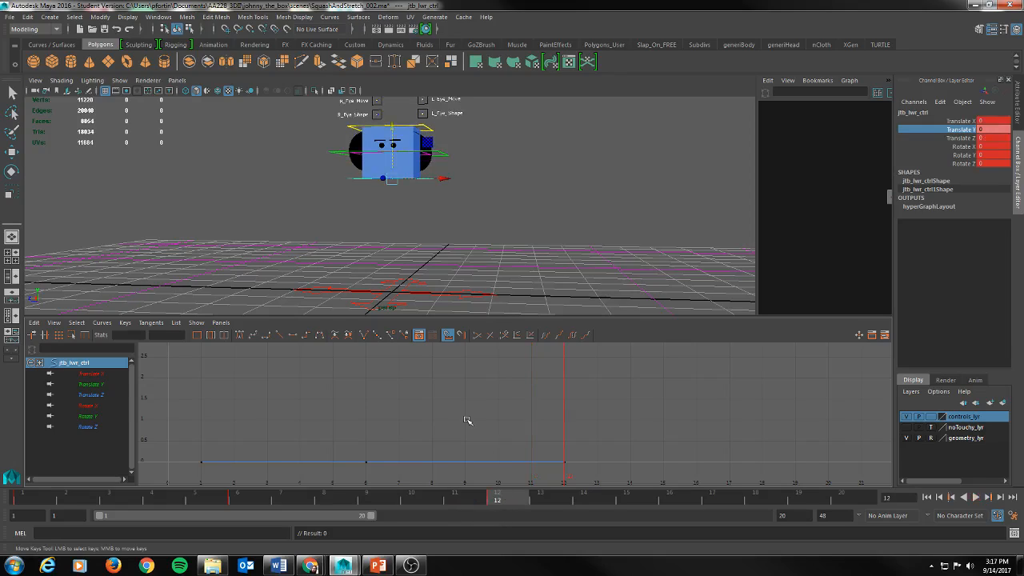
At frame 11, try keying the lower control slightly raised, with a Translate Y of about 0.021
key("alt+comma")
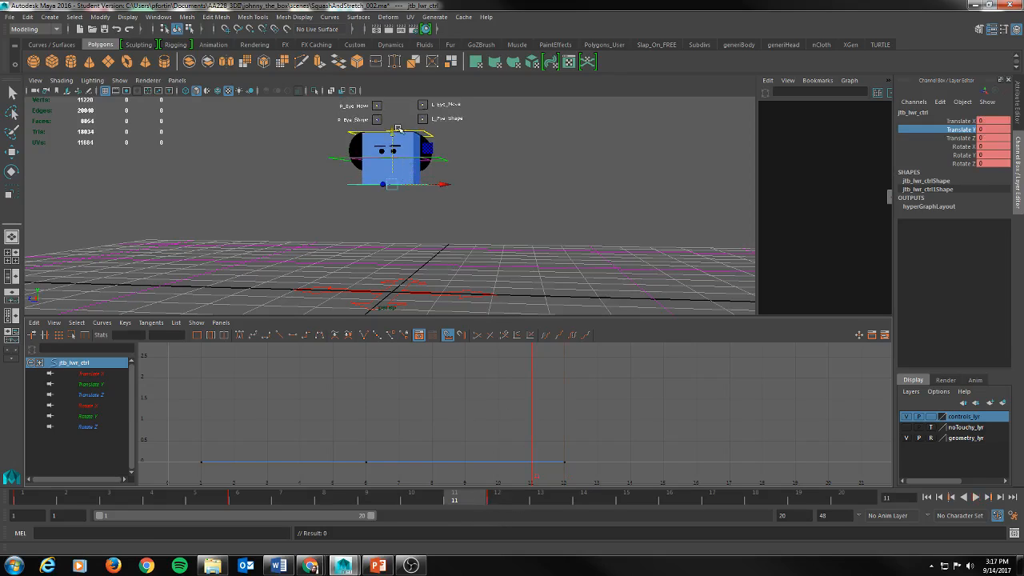
left_click_drag(394, 132, 393, 131)
key("s")
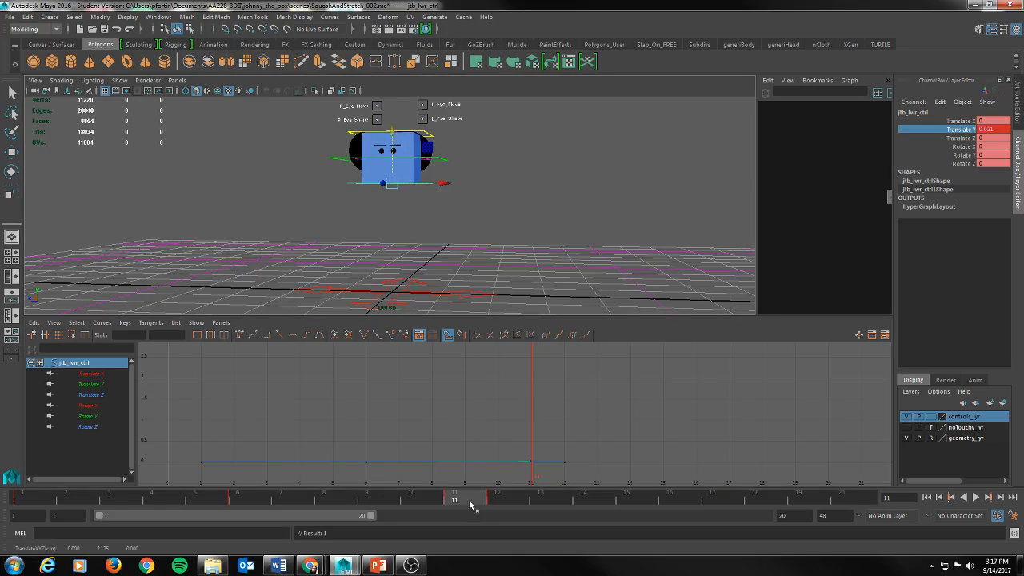
key("alt+v")
At frame 13, try keying the lower control at a Translate Y of about 0.212 and play the animation
left_click_drag(506, 496, 537, 498)
left_click_drag(393, 130, 393, 120)
key("s")
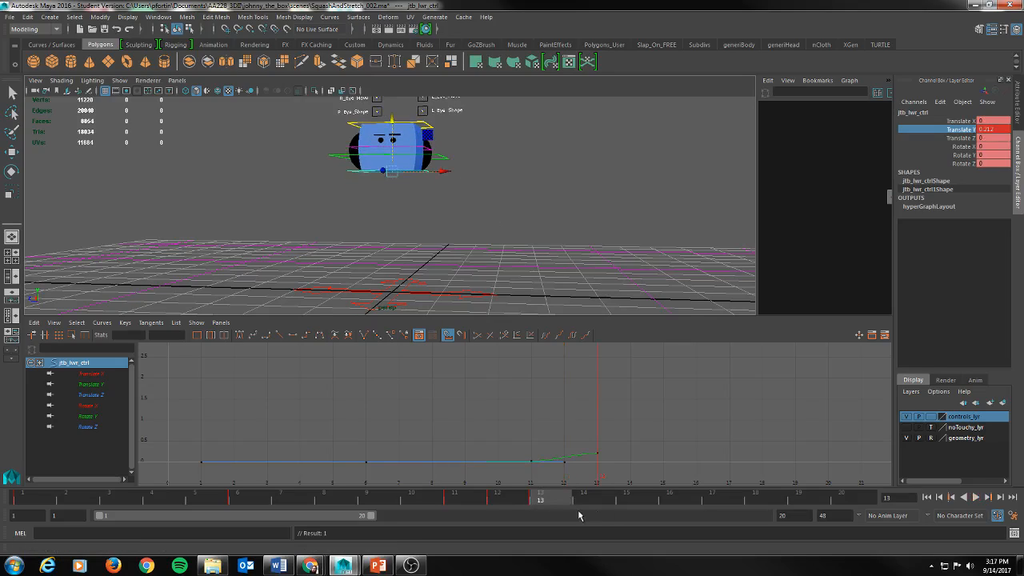
left_click_drag(549, 507, 853, 508)
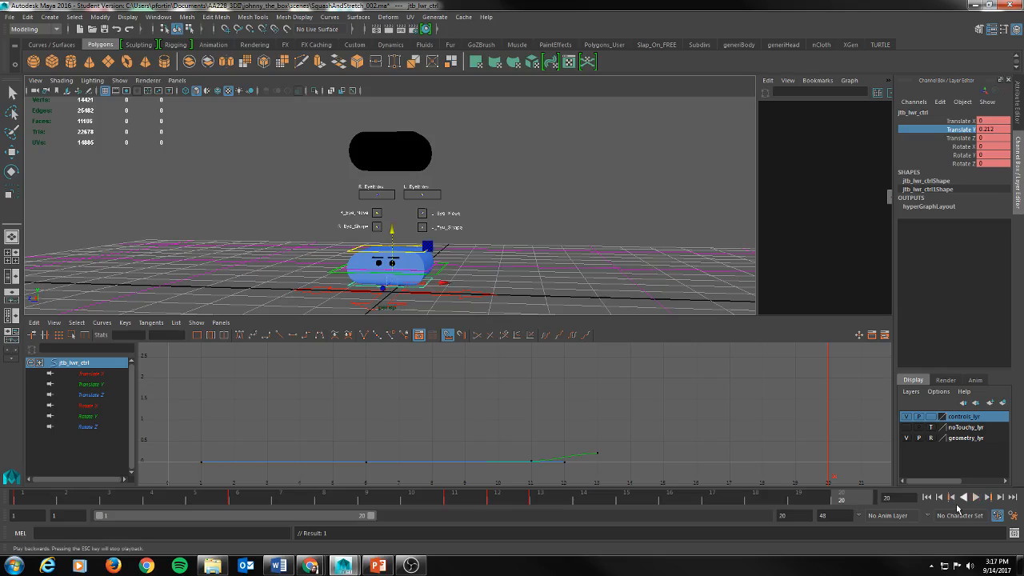
left_click(989, 496)
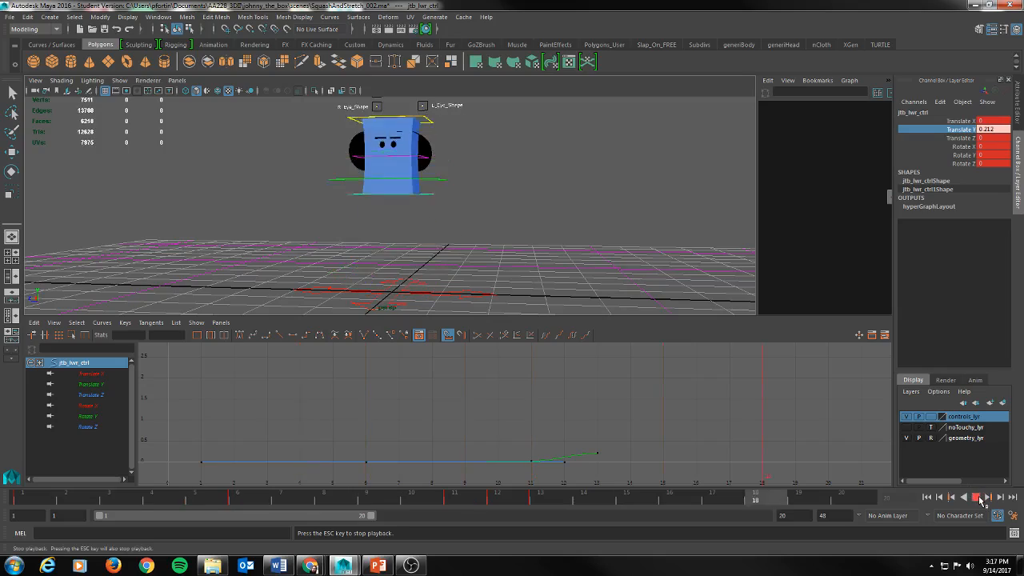
Delete the lower control's trial Translate Y keys at frames 13 and 11 and preview the jump
left_click_drag(498, 499, 544, 498)
mouse_move(603, 449)
left_mouse_down()
mouse_move(578, 421)
mouse_move(616, 458)
left_mouse_up()
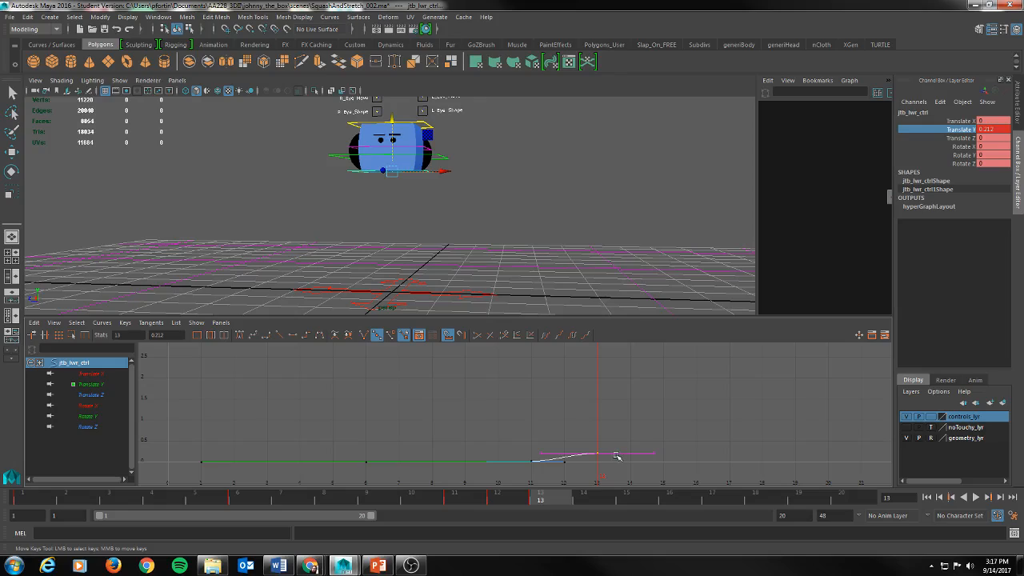
key("Delete")
left_click_drag(524, 447, 536, 474)
key("Delete")
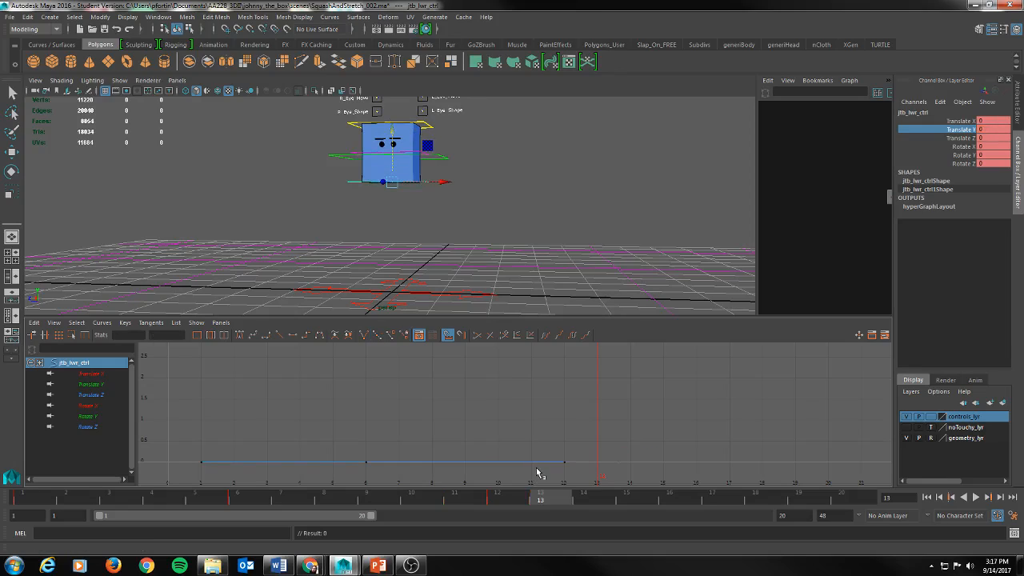
key("alt+v")
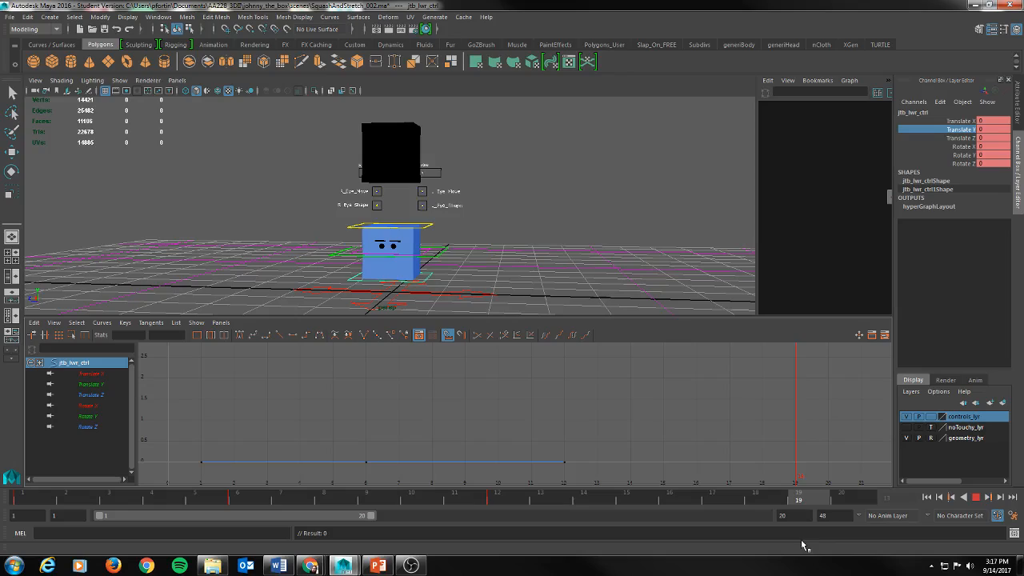
key("alt+v")
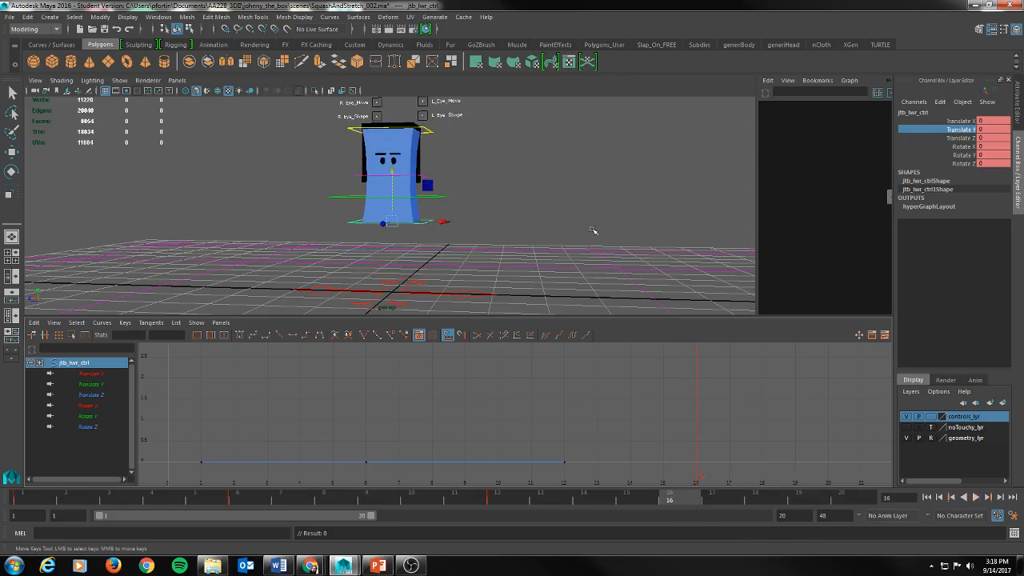
Give the upper control's keys at frame 12 and its Translate Y key at frame 20 linear tangents, and play the jump
left_click(429, 131)
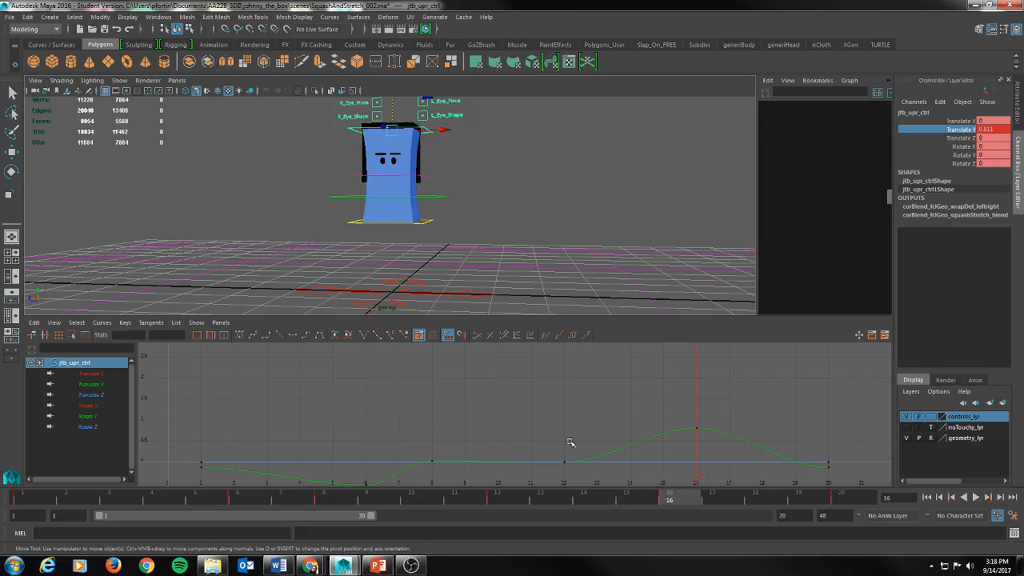
left_click_drag(552, 445, 595, 487)
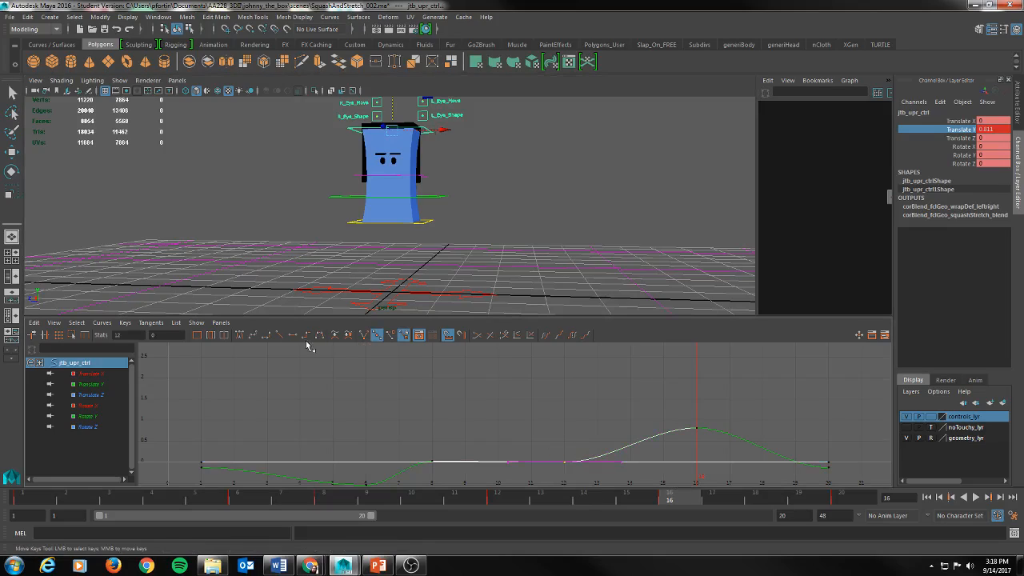
left_click(279, 334)
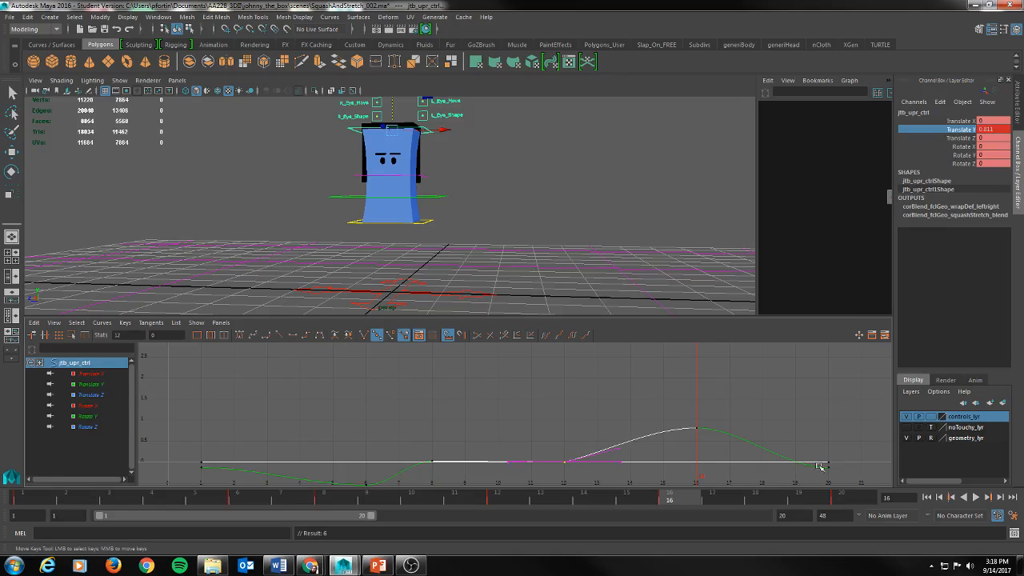
left_click(825, 465)
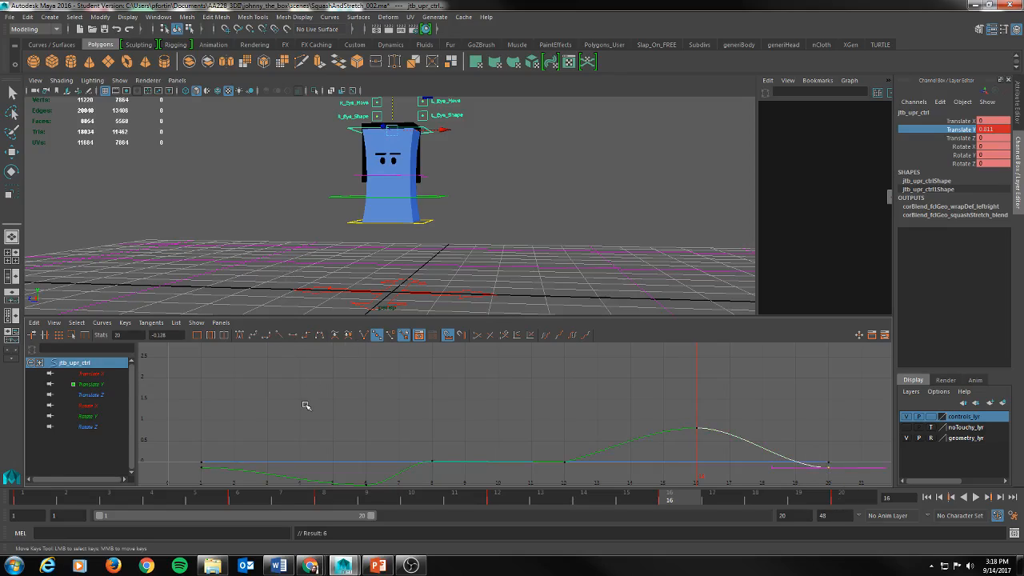
left_click(279, 335)
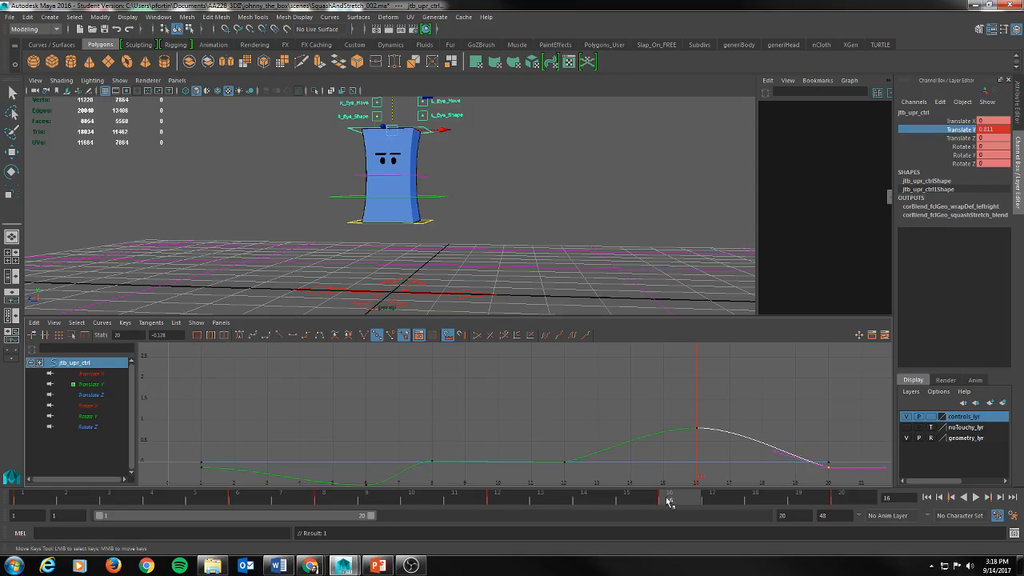
key("alt+v")
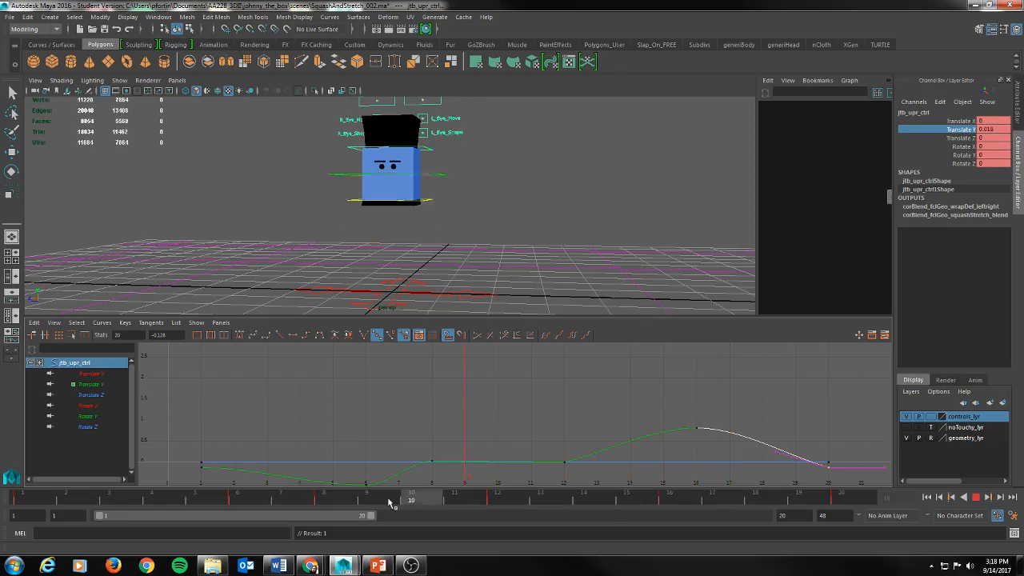
Delete the upper control's keys at frames 16 and 12 and preview the jump
mouse_move(489, 502)
left_mouse_down()
mouse_move(632, 502)
mouse_move(436, 501)
mouse_move(675, 512)
mouse_move(499, 512)
left_mouse_up()
left_click(352, 125)
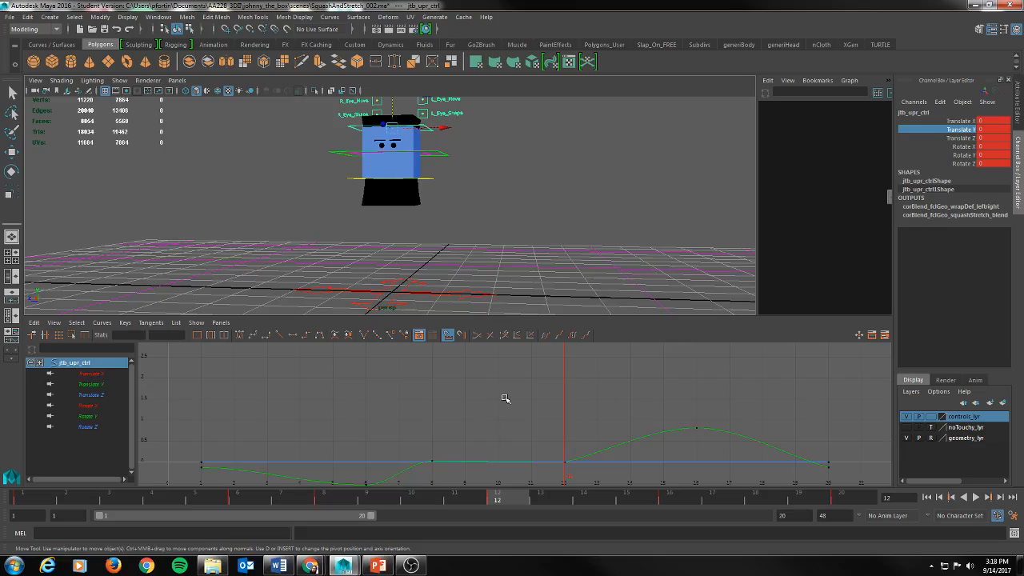
left_click_drag(678, 393, 715, 436)
key("Delete")
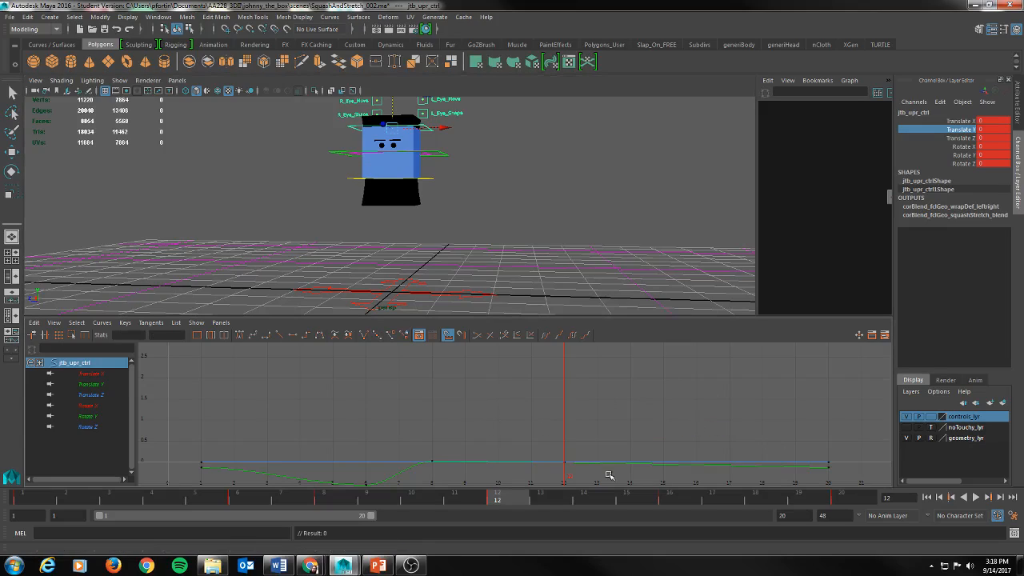
left_click_drag(536, 436, 587, 478)
key("Delete")
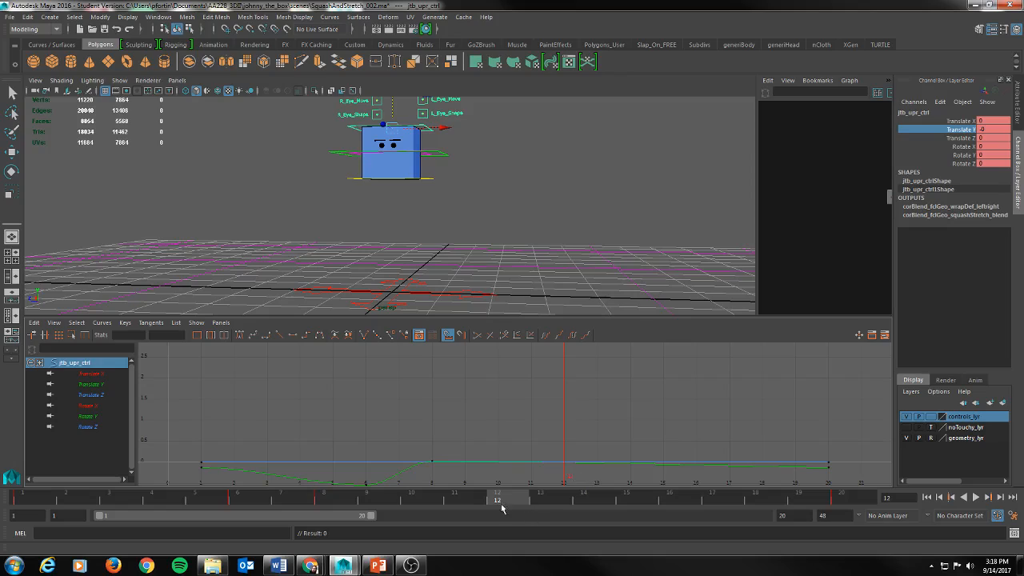
key("alt+v")
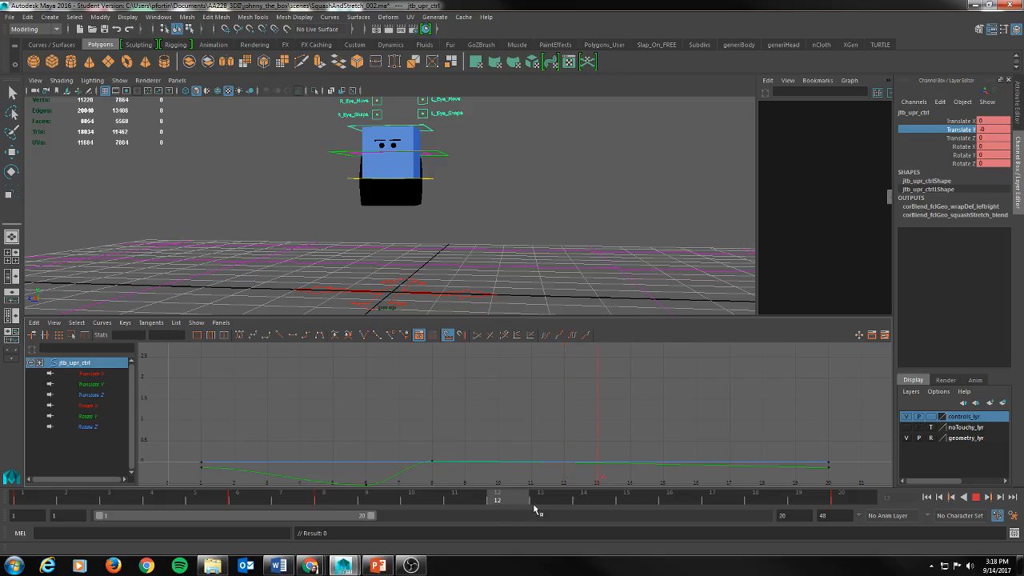
key("alt+v")
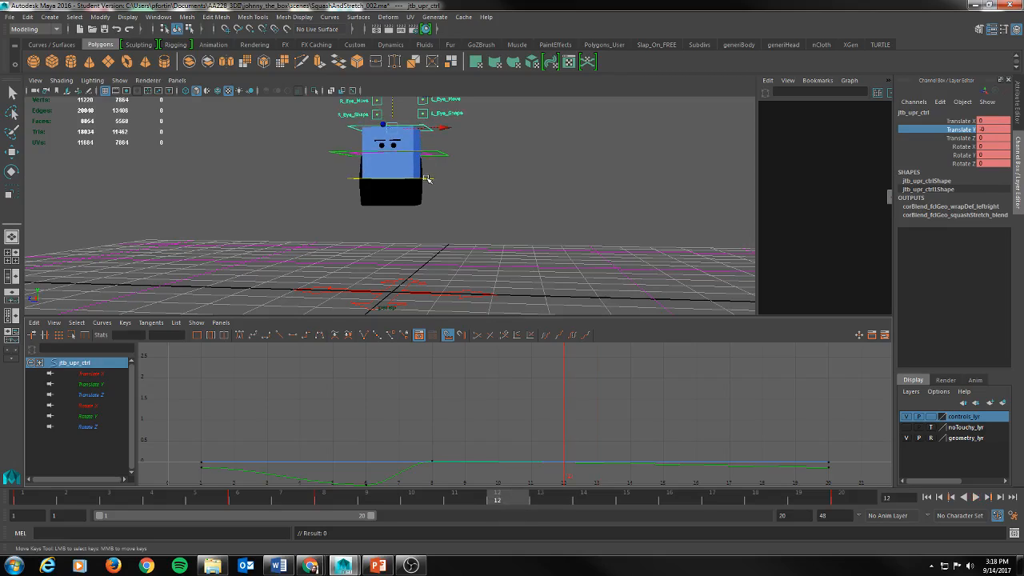
Select the lower control and examine the motion around the jump's peak at frame 12 by playing and scrubbing
left_click(428, 179)
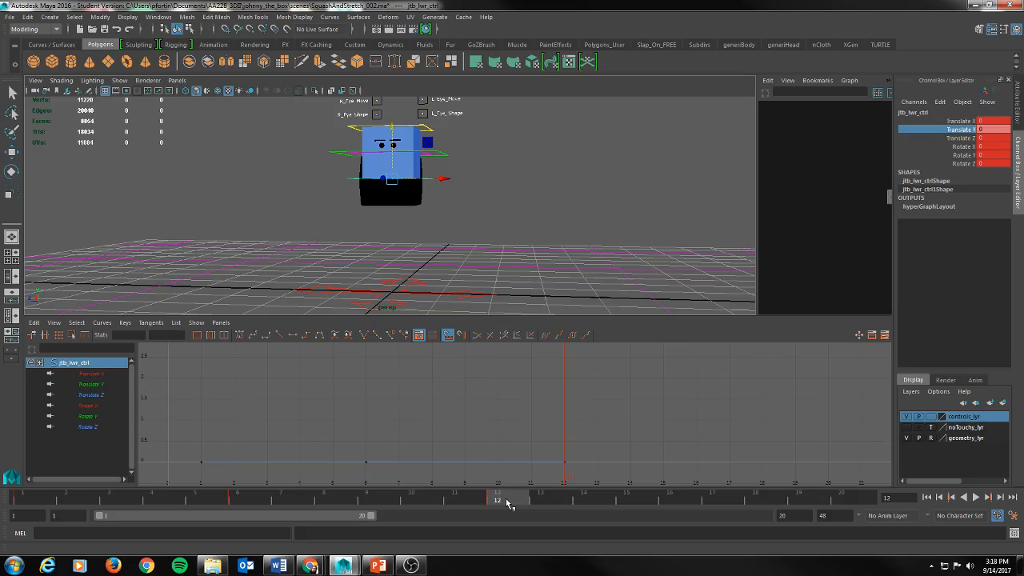
key("alt+v")
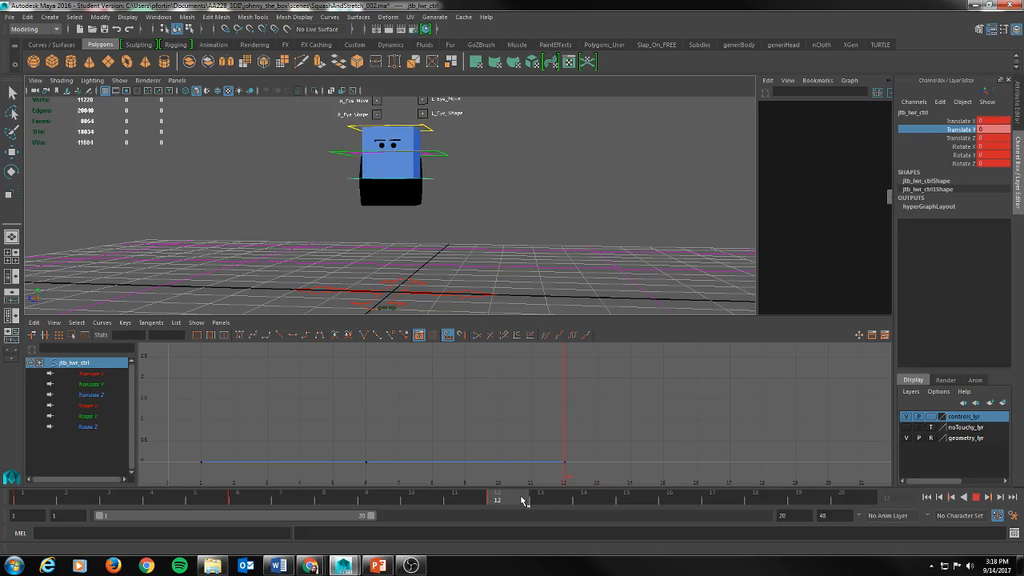
mouse_move(524, 501)
left_mouse_down()
mouse_move(664, 501)
mouse_move(511, 502)
left_mouse_up()
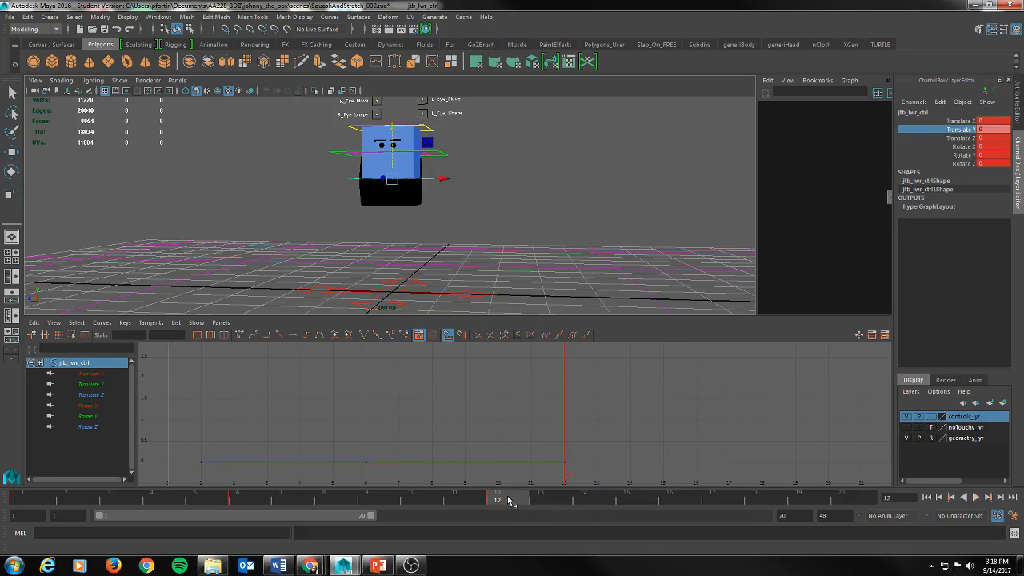
key("alt+v")
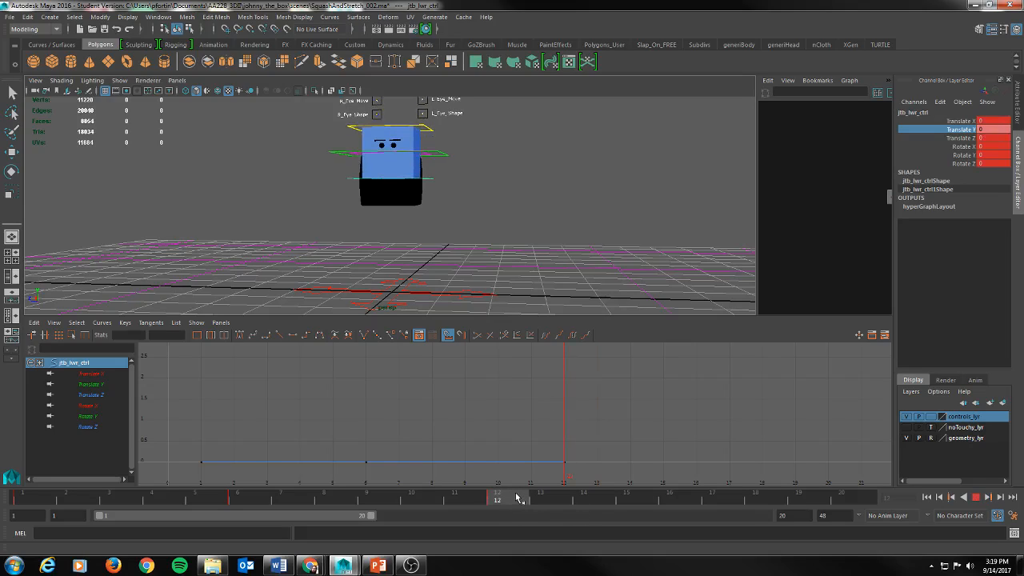
left_click(976, 498)
left_click_drag(604, 501, 516, 496)
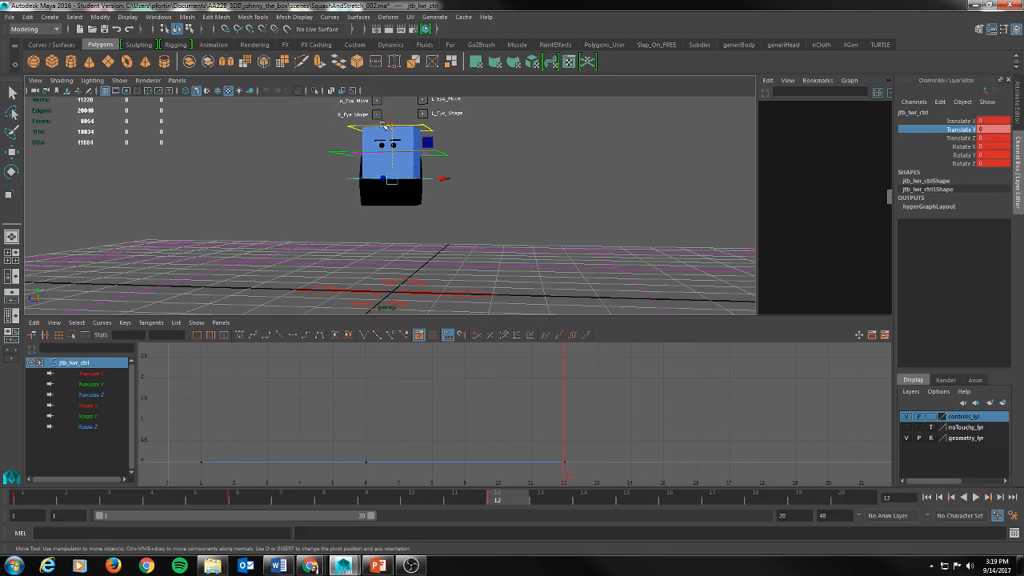
Break the main control's Translate Y tangents at frame 20, raise the incoming handle for a faster fall, and preview the jump
left_click(444, 154)
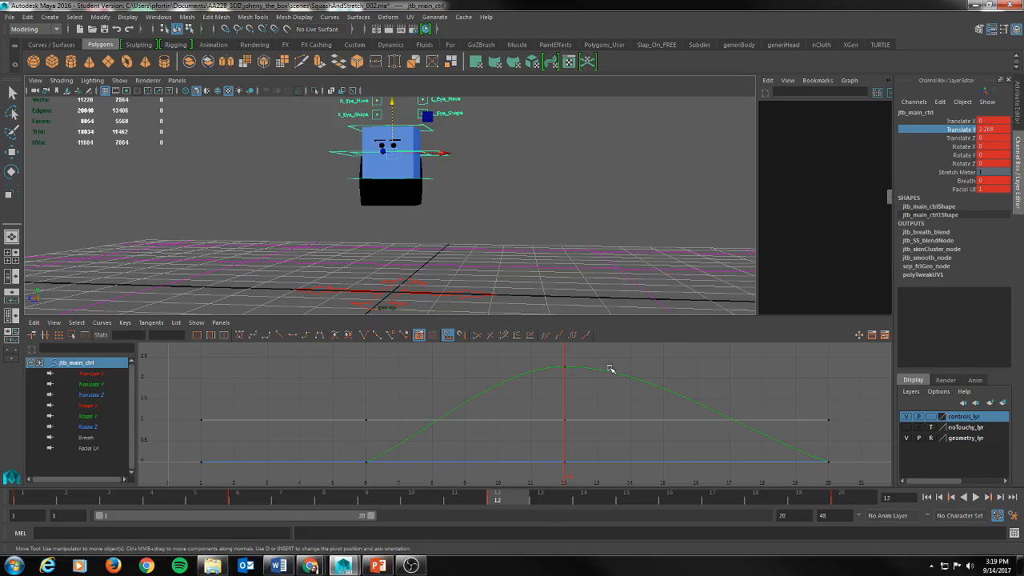
left_click_drag(551, 365, 590, 386)
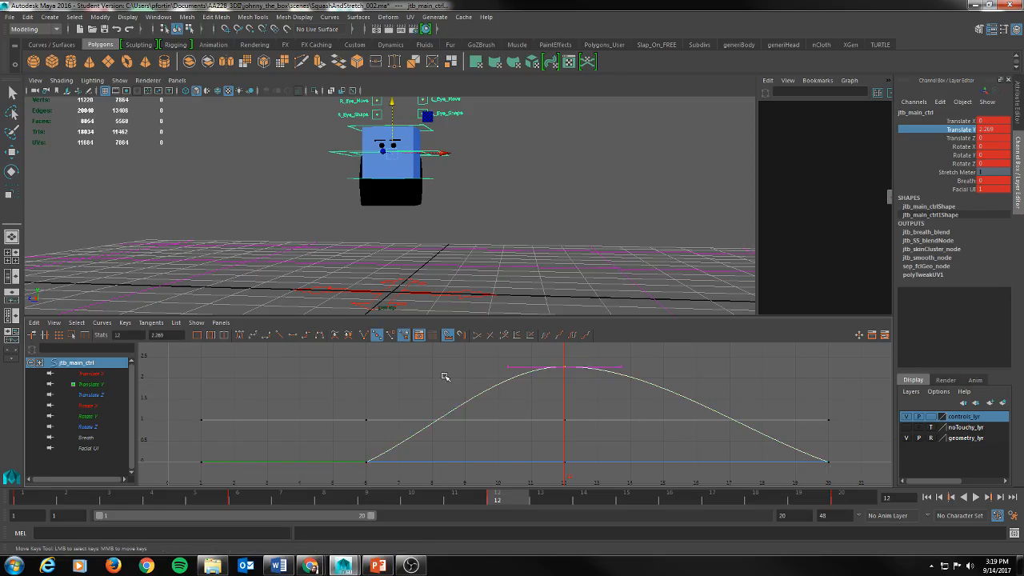
left_click_drag(812, 450, 836, 470)
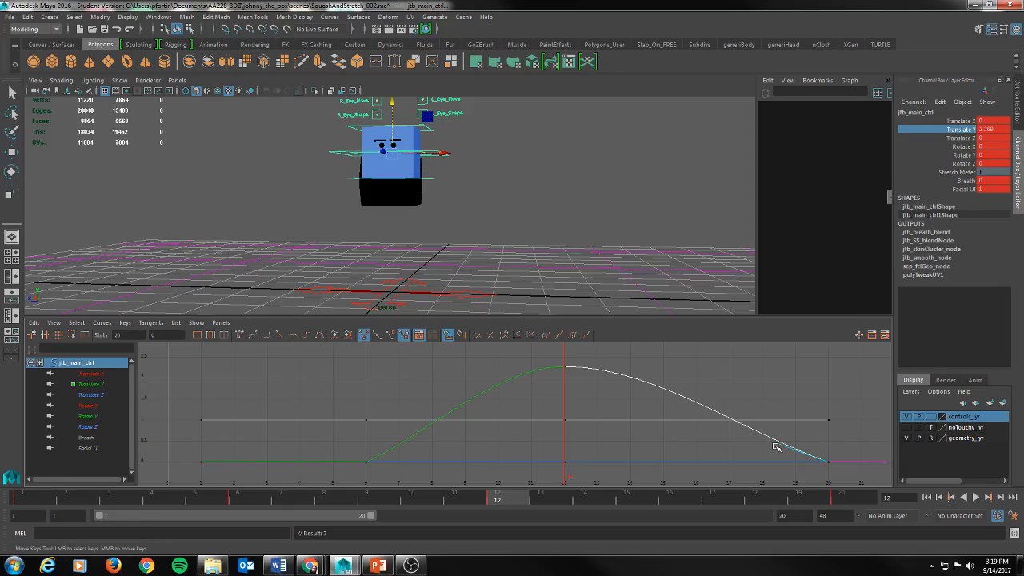
left_click_drag(779, 445, 776, 403)
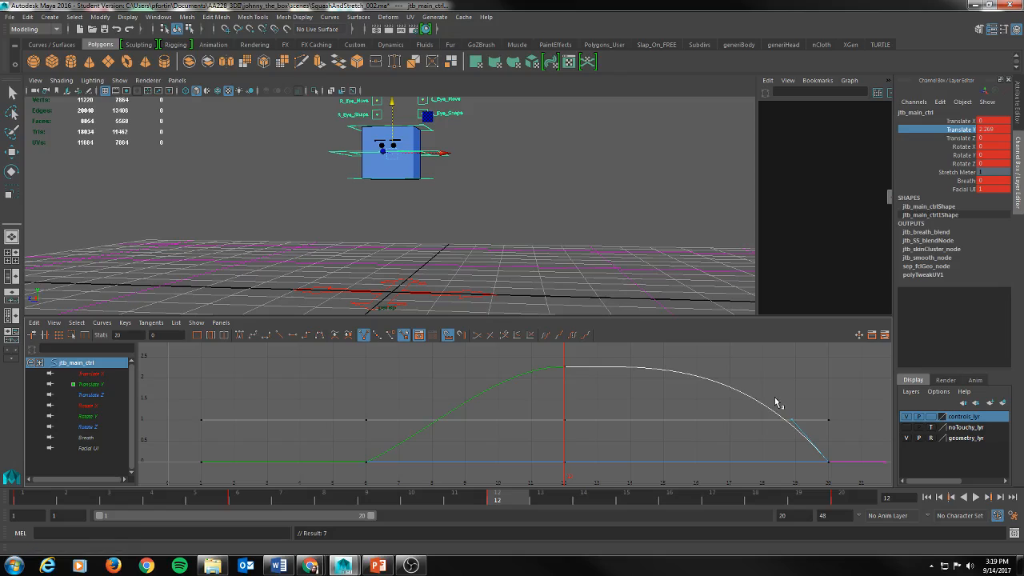
left_click_drag(513, 501, 2, 492)
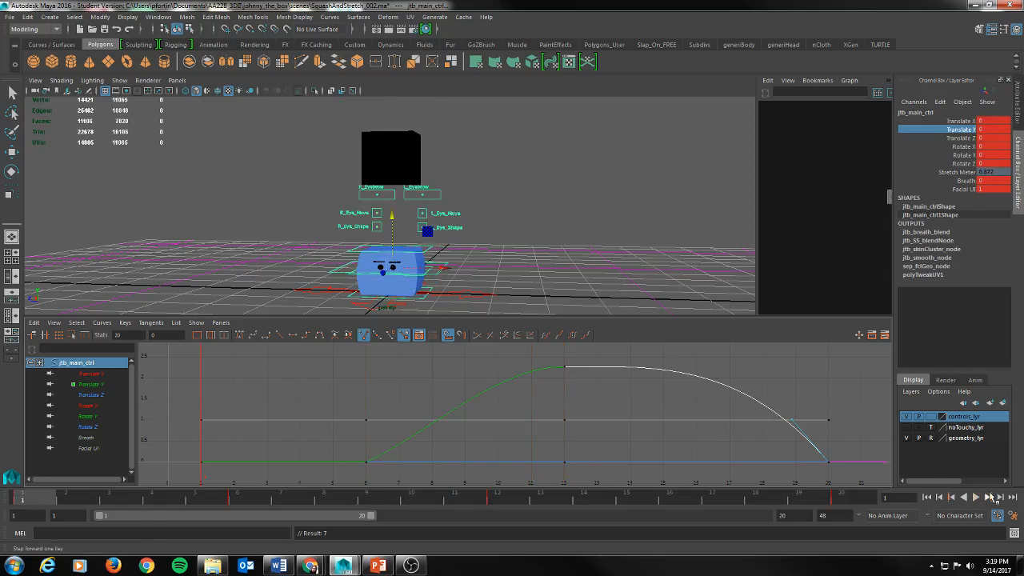
left_click(977, 497)
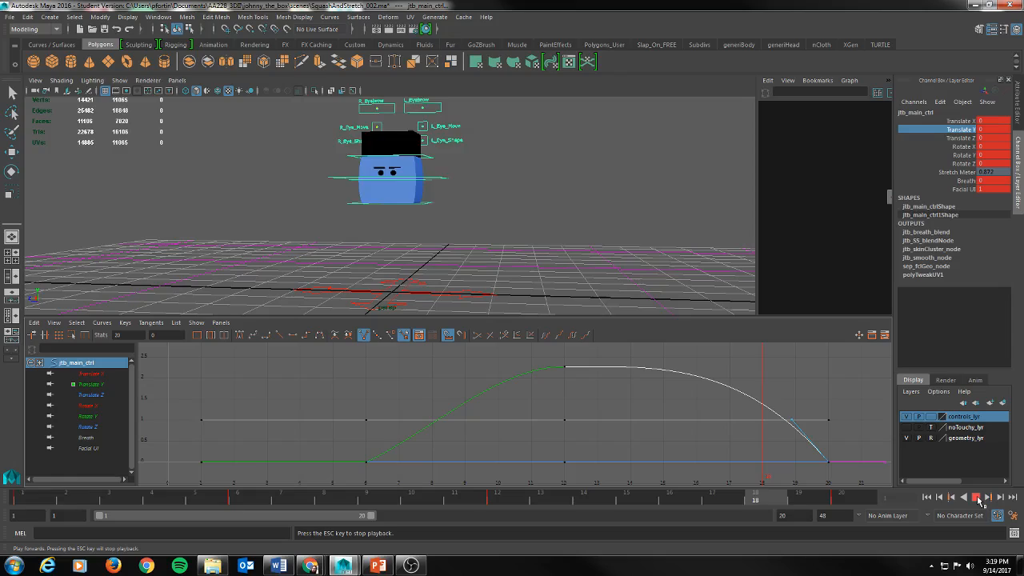
left_click(975, 500)
left_click_drag(342, 504, 497, 505)
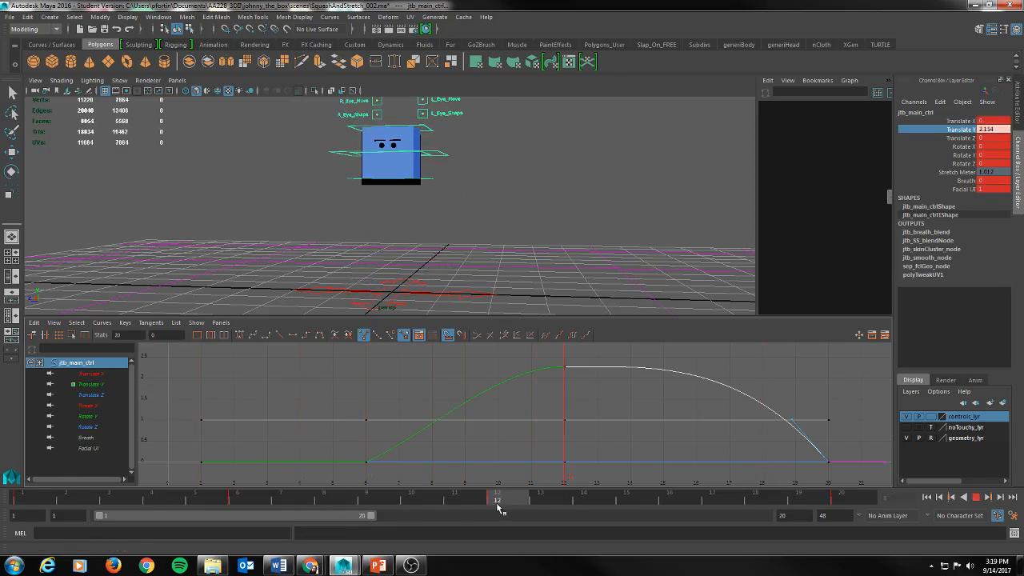
Break the main control's tangents at frame 6, raise the outgoing Translate Y handle for a faster takeoff, and preview the jump
left_click_drag(355, 449, 393, 482)
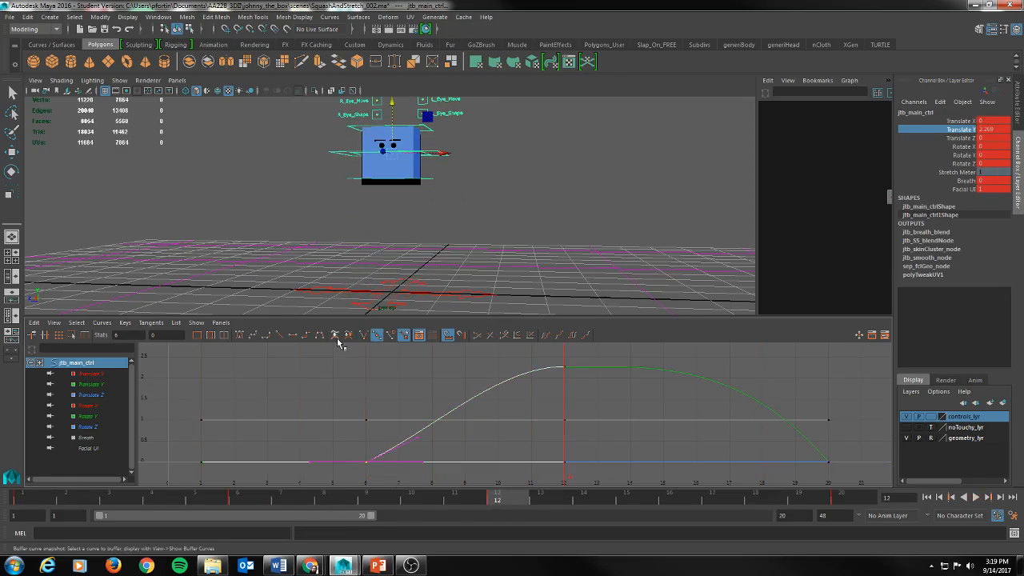
left_click(365, 334)
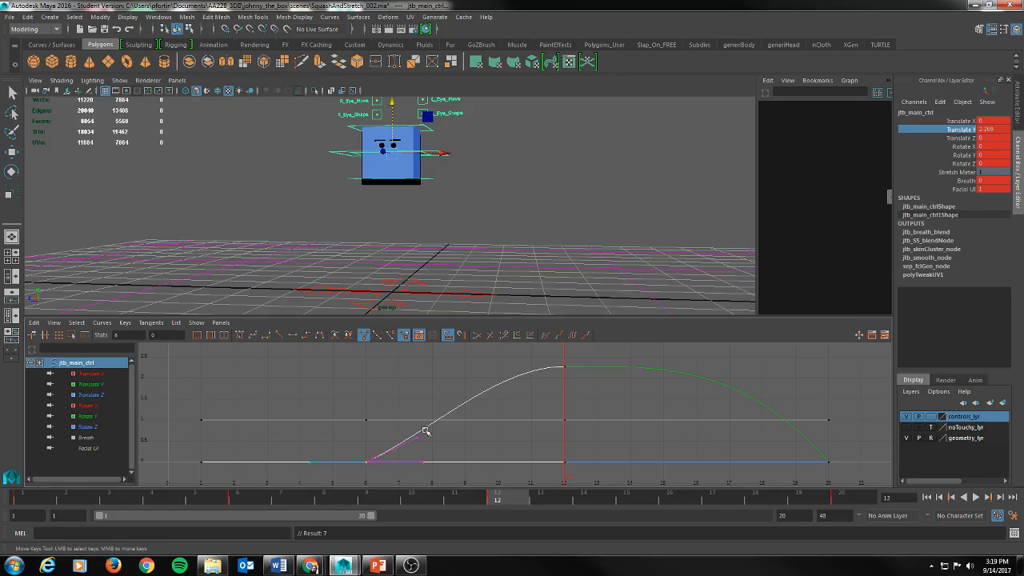
left_click_drag(432, 448, 398, 421)
middle_click_drag(414, 440, 407, 413)
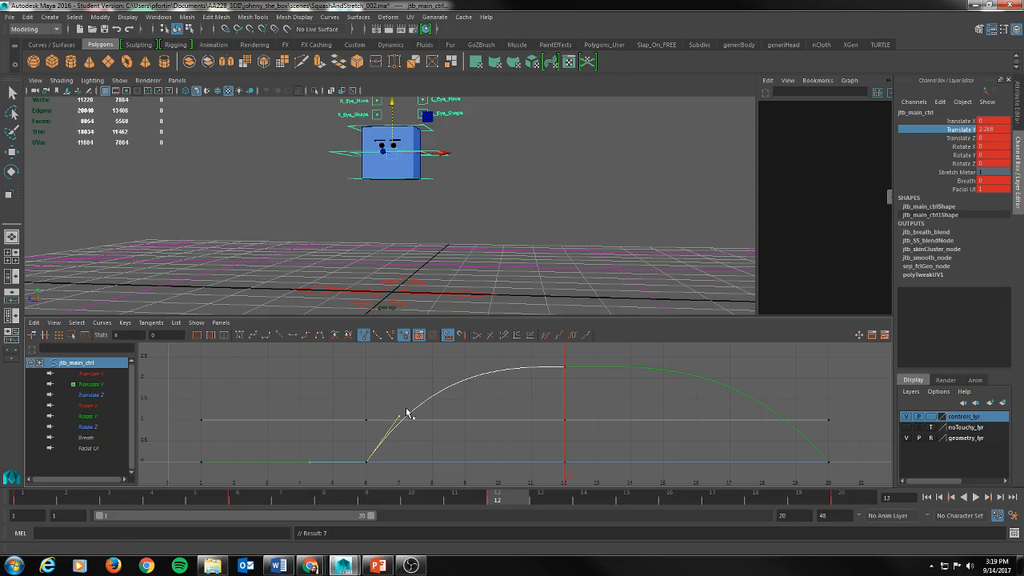
left_click(975, 498)
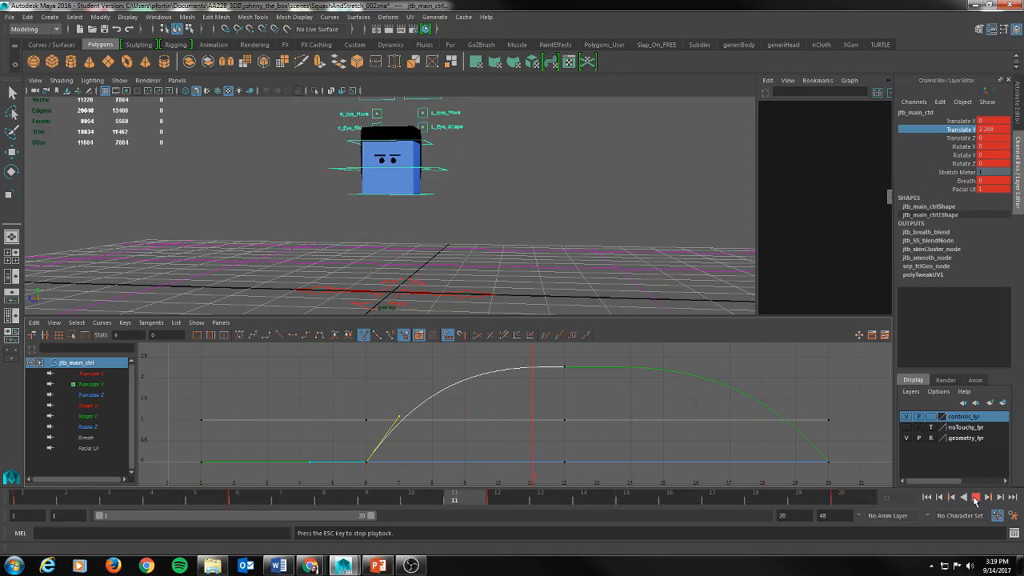
left_click(975, 499)
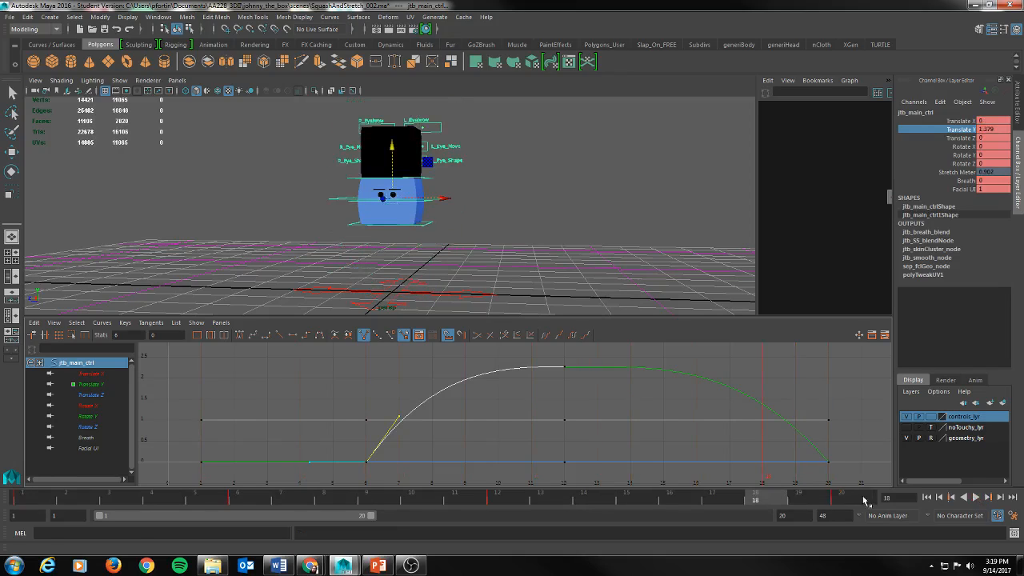
key("alt+v")
key("alt+v")
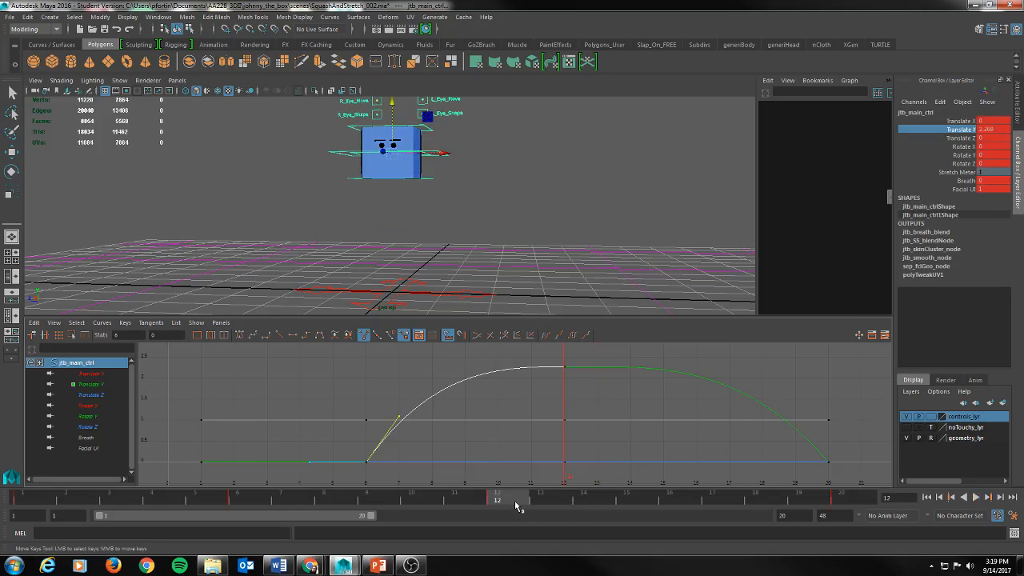
key("alt+v")
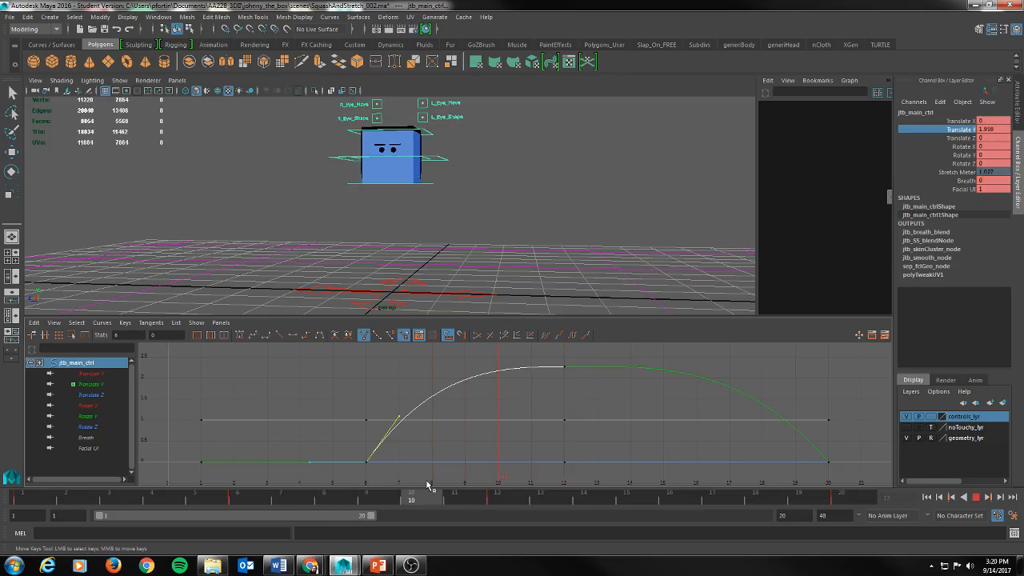
key("alt+v")
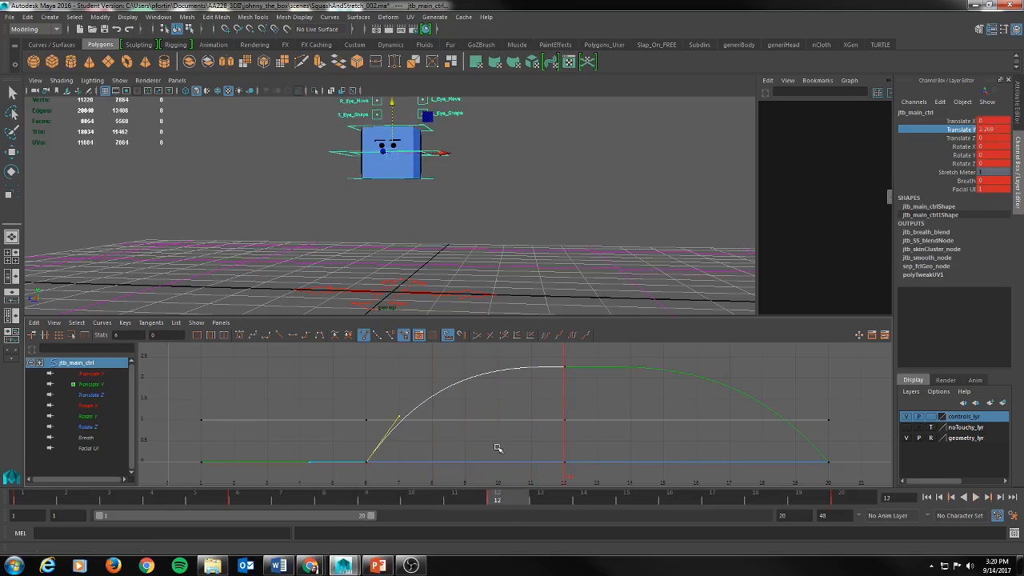
At frame 16, pull the lower control down to stretch the body, key its Translate Y, and preview the motion
left_click(427, 183)
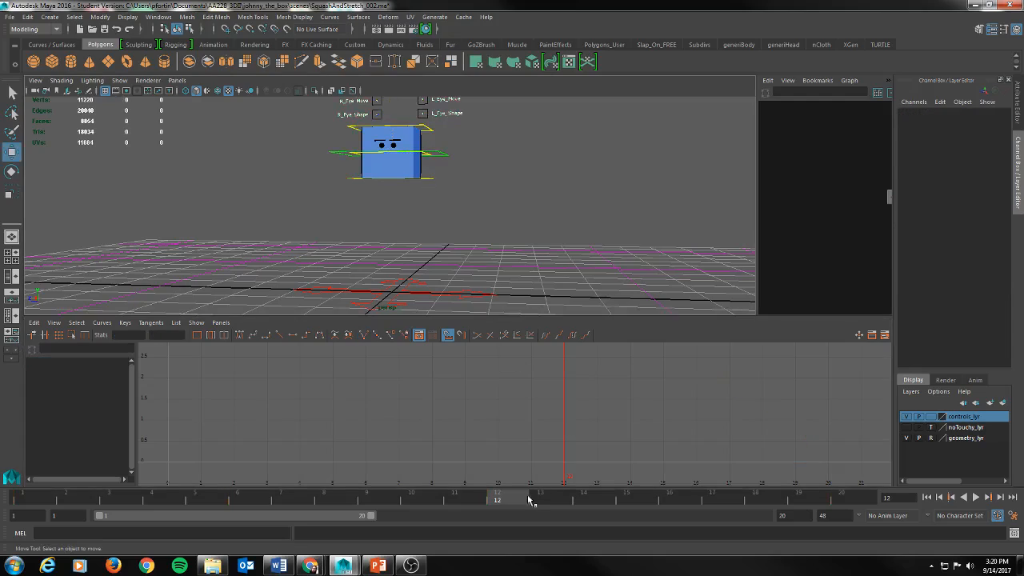
left_click_drag(529, 501, 648, 477)
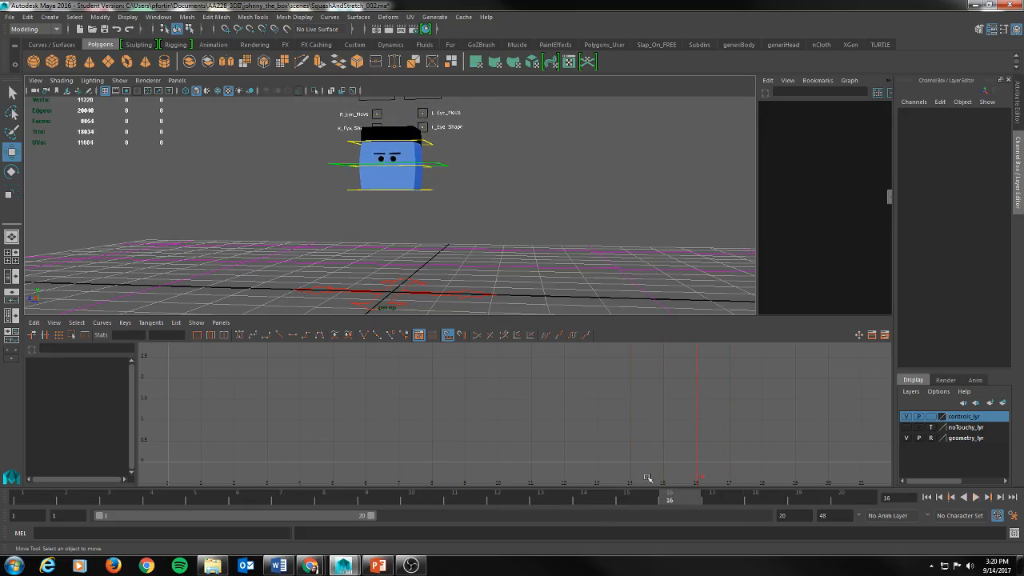
left_click(423, 191)
left_click_drag(390, 141, 399, 188)
key("s")
key("alt+v")
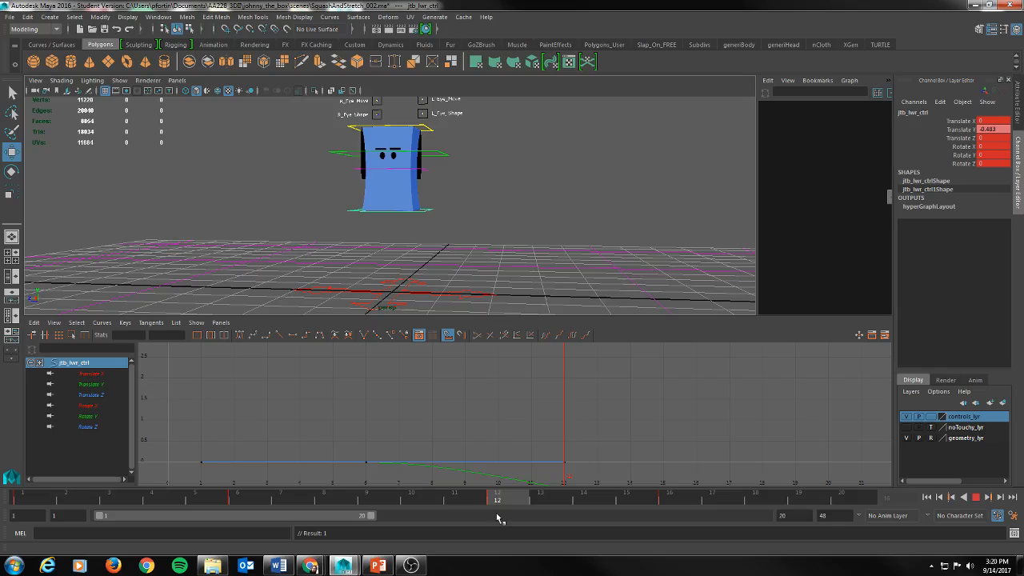
left_click_drag(400, 498, 240, 498)
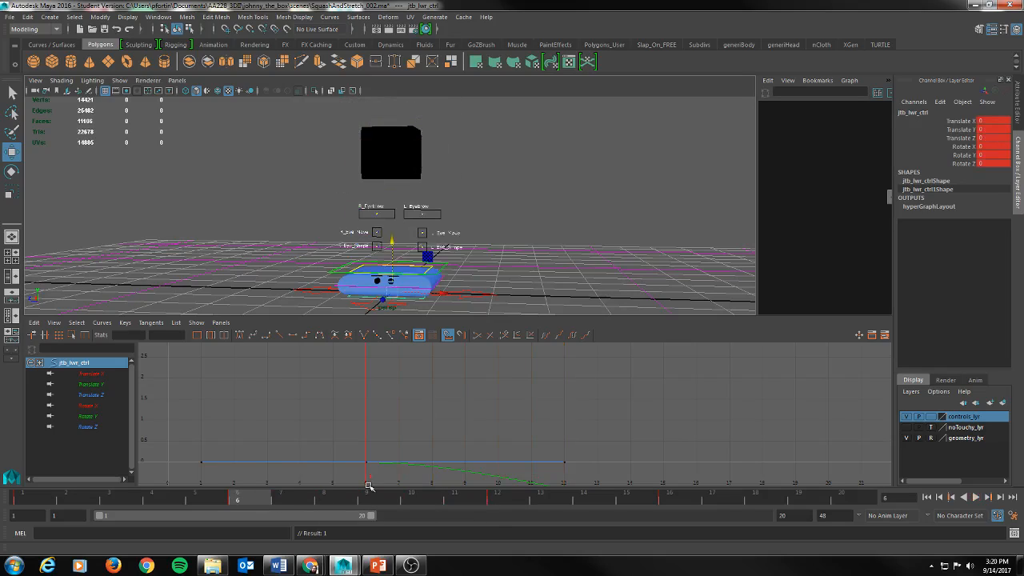
Undo the lower control's Translate Y key at frame 16 and key the control in its unstretched pose at frame 12
key("f")
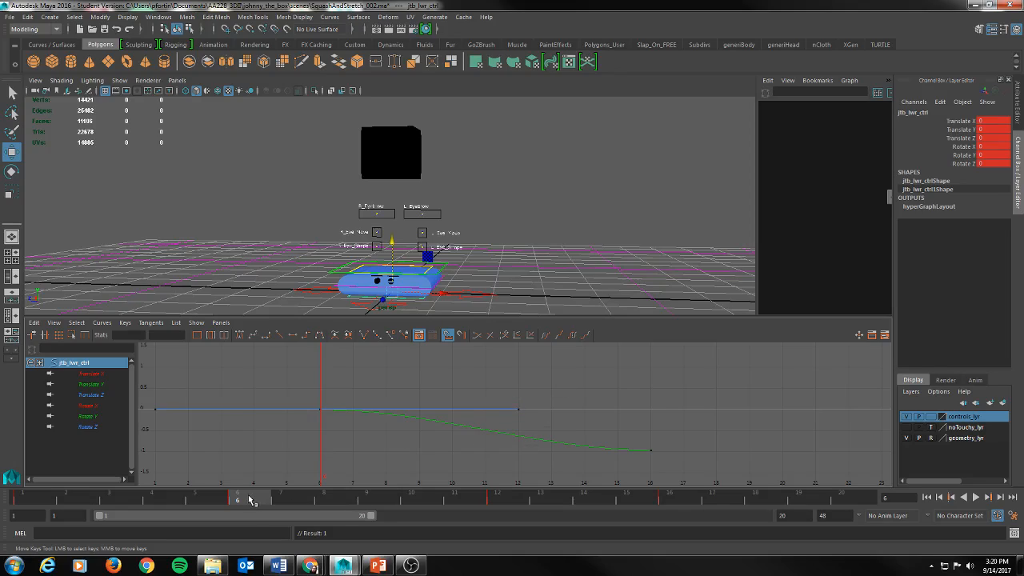
key("ctrl+z")
left_click(480, 500)
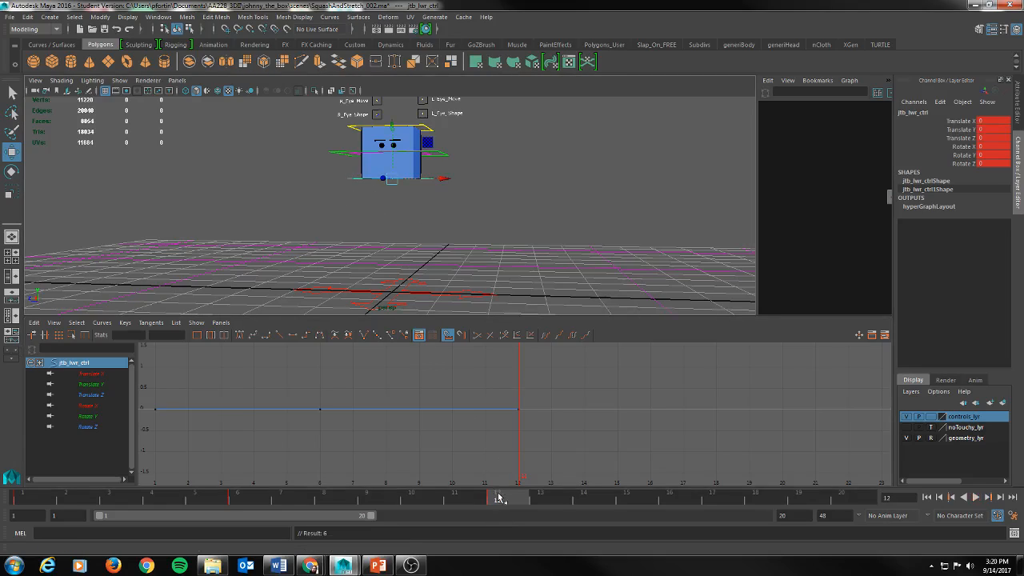
At frame 16, pull the lower control down to a Translate Y of about -0.871, key it, and preview the stretch
left_click_drag(513, 501, 669, 497)
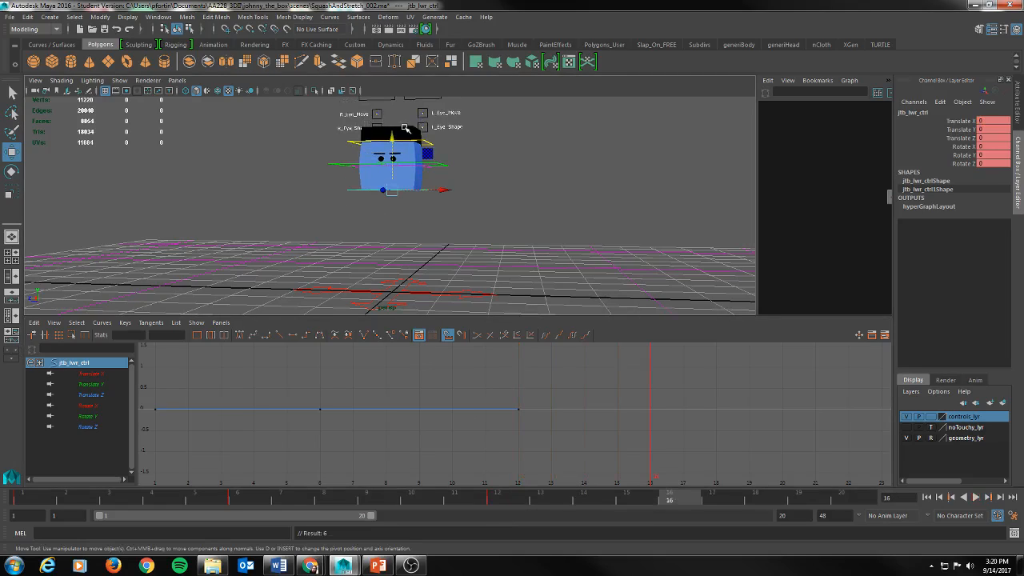
left_click_drag(395, 138, 407, 180)
key("s")
key("alt+v")
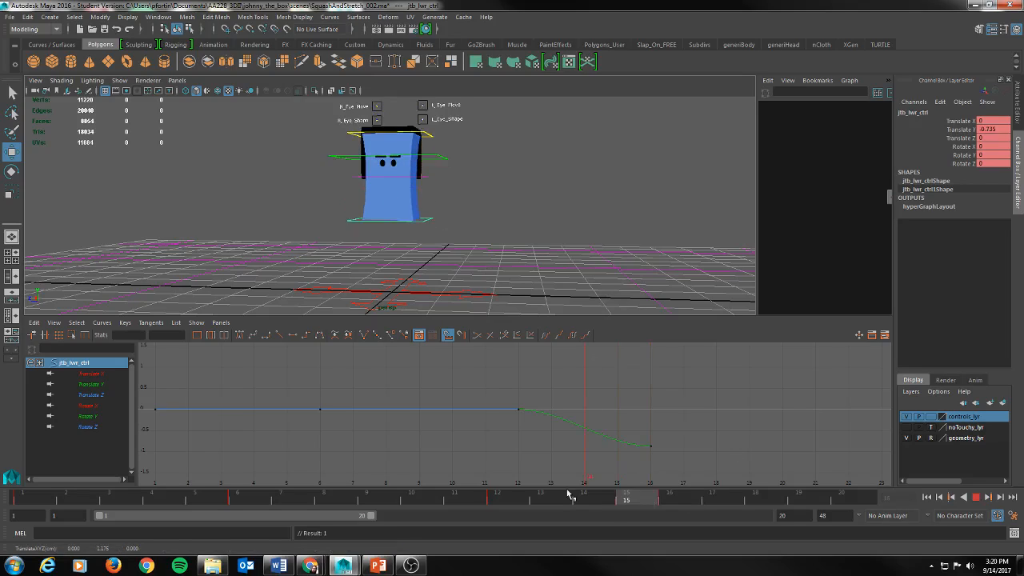
At frame 18, return the lower control's Translate Y to 0, key the control, and preview the jump
left_click_drag(524, 498, 755, 499)
left_click_drag(387, 212, 393, 183)
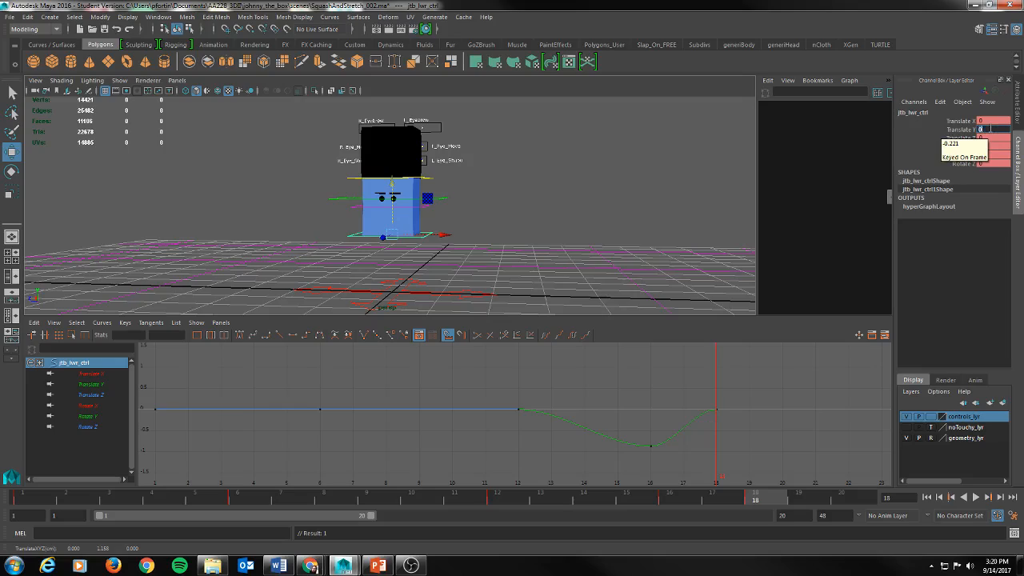
key("Return")
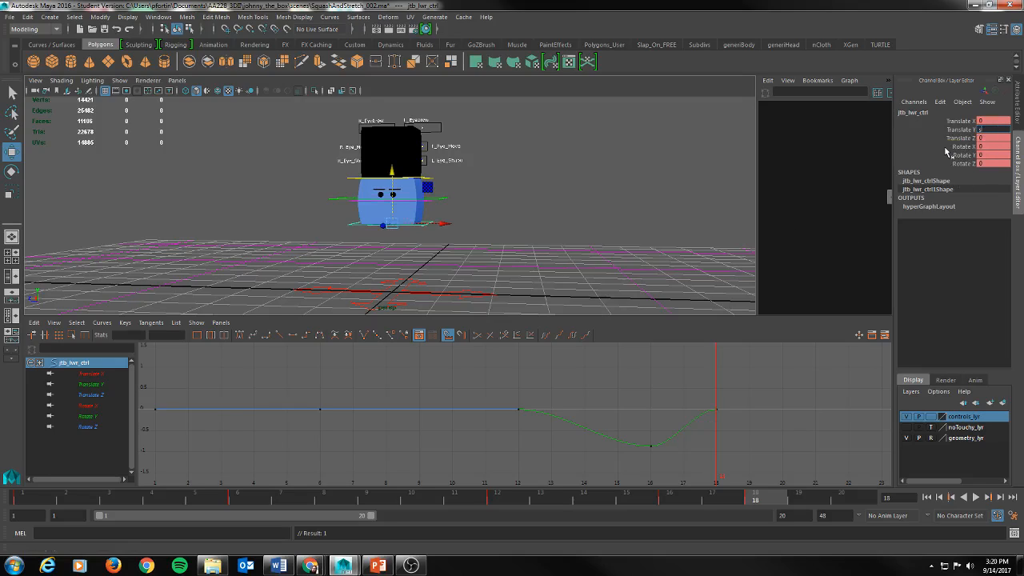
left_click(952, 130)
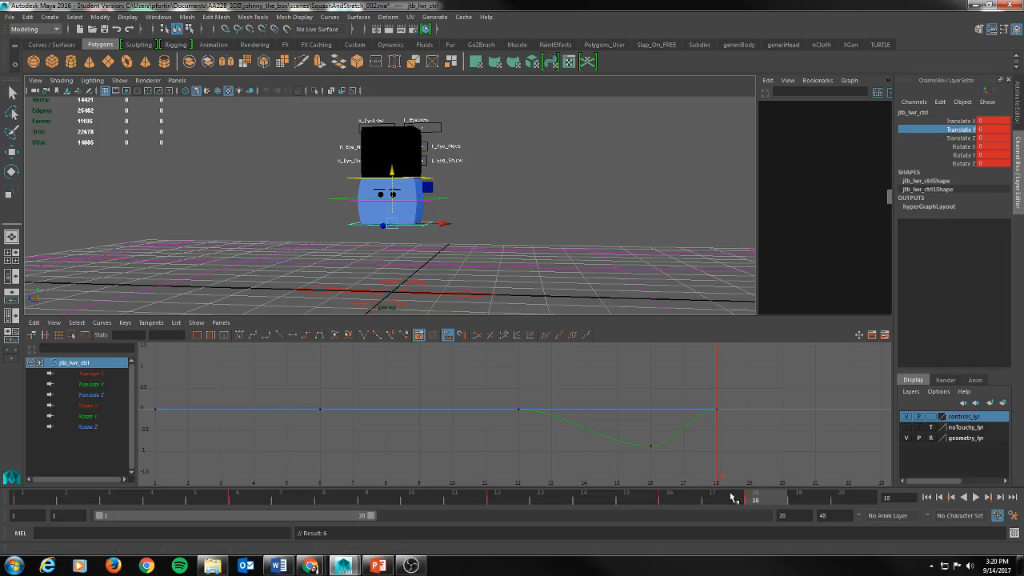
left_click_drag(762, 498, 865, 500)
left_click(977, 498)
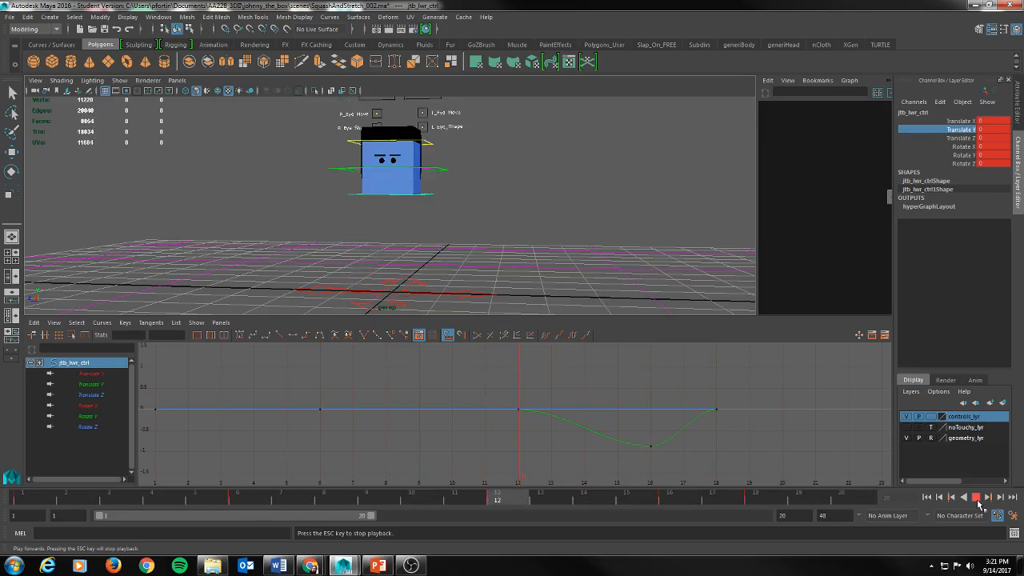
left_click(977, 498)
Delete the lower control's keys at frame 18
left_click(763, 501)
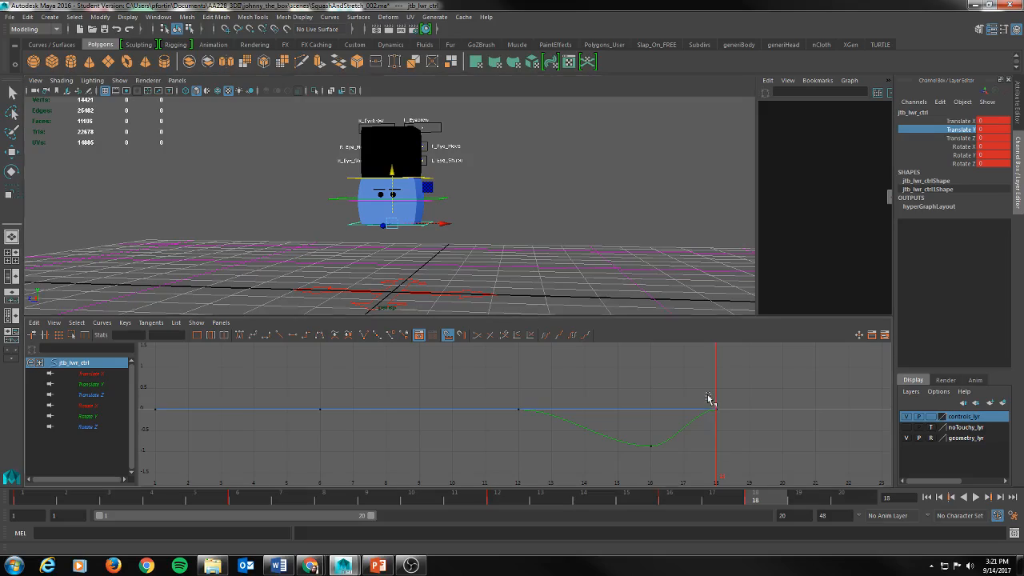
left_click_drag(709, 400, 723, 419)
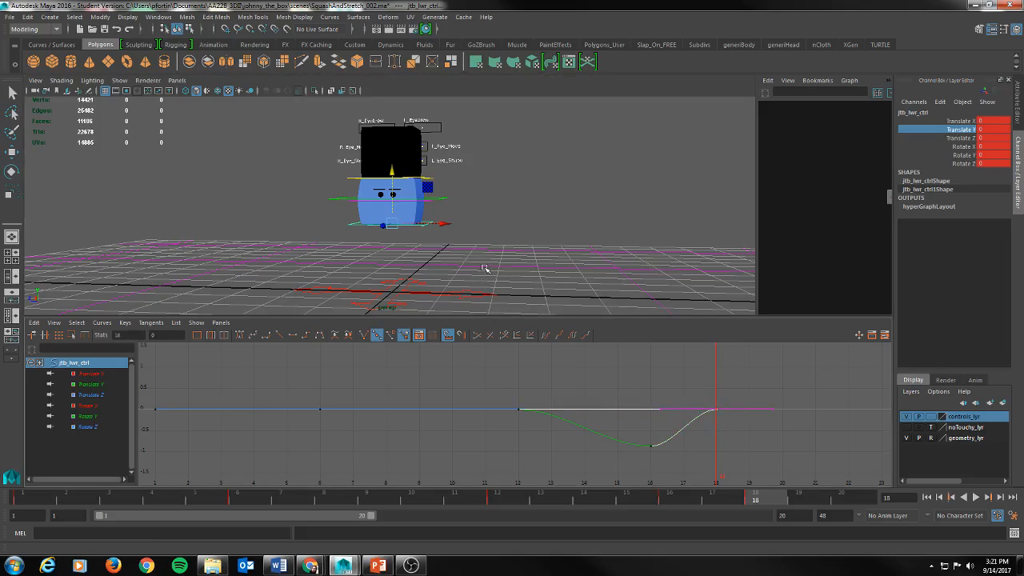
key("Delete")
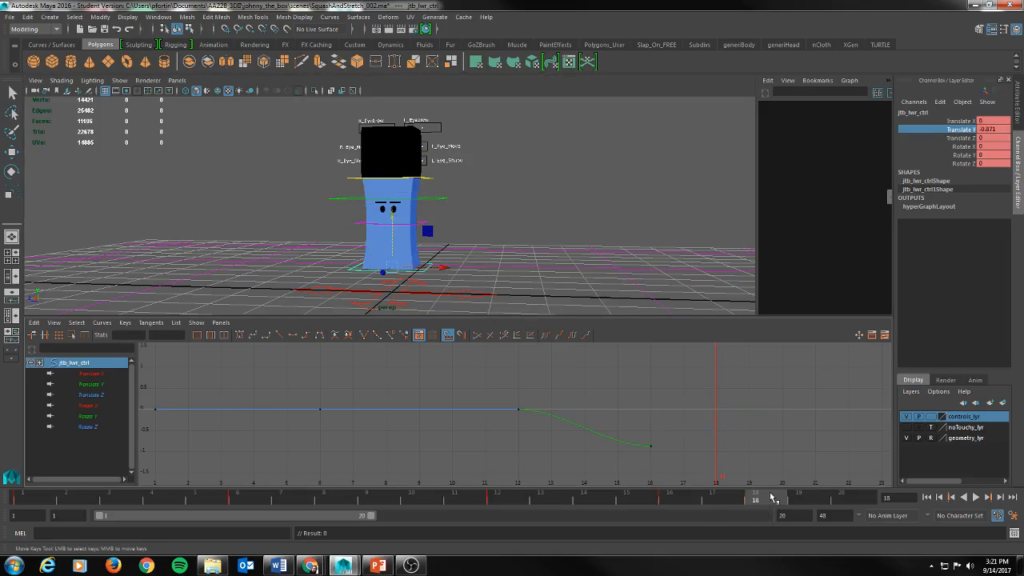
Play back the jump, reduce the lower control's stretch at frame 16 to a Translate Y of about -0.552, and preview it
left_click(976, 496)
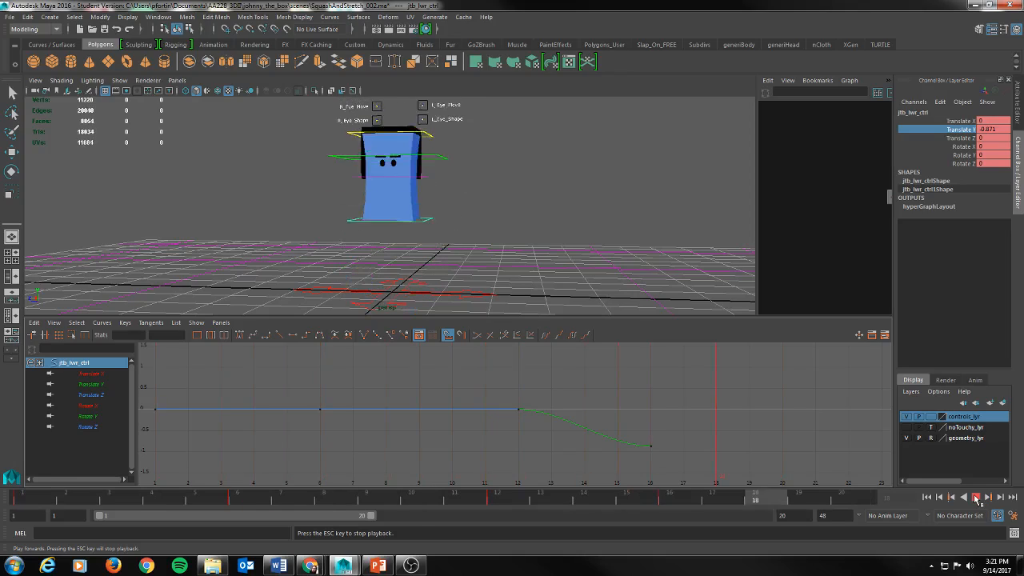
left_click(976, 498)
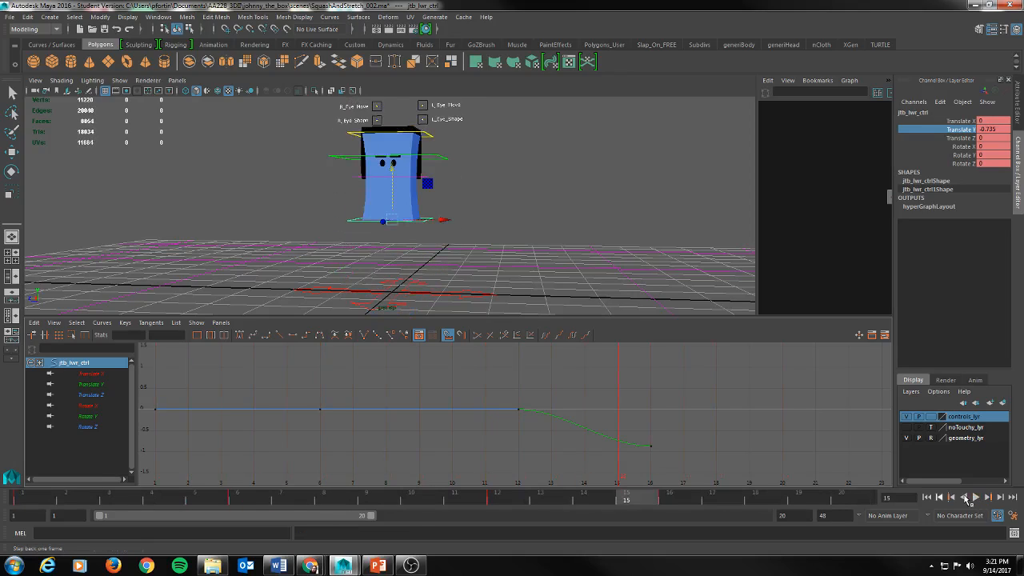
left_click(976, 498)
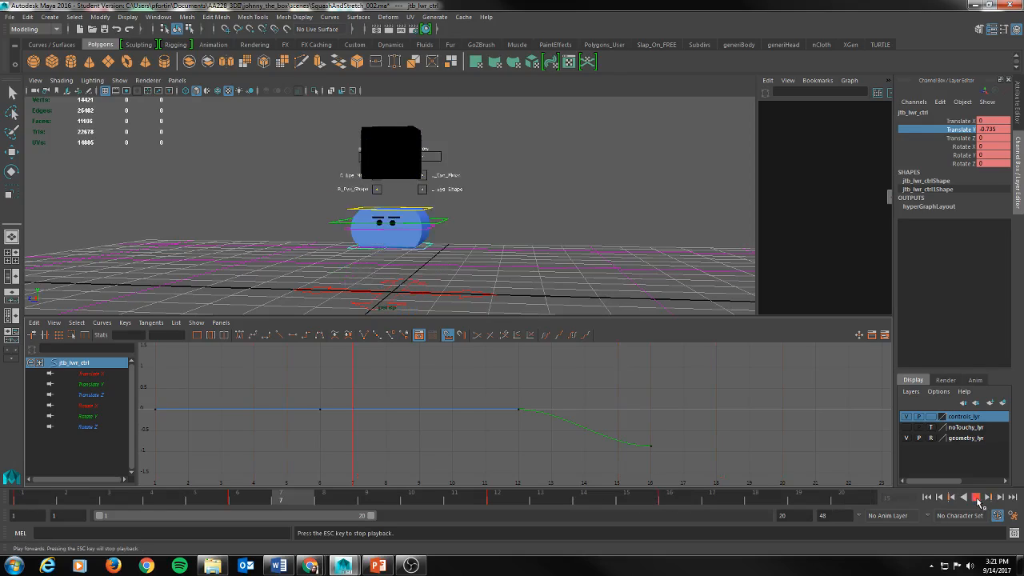
left_click(976, 498)
left_click_drag(800, 499, 691, 502)
left_click_drag(392, 183, 392, 166)
key("alt+v")
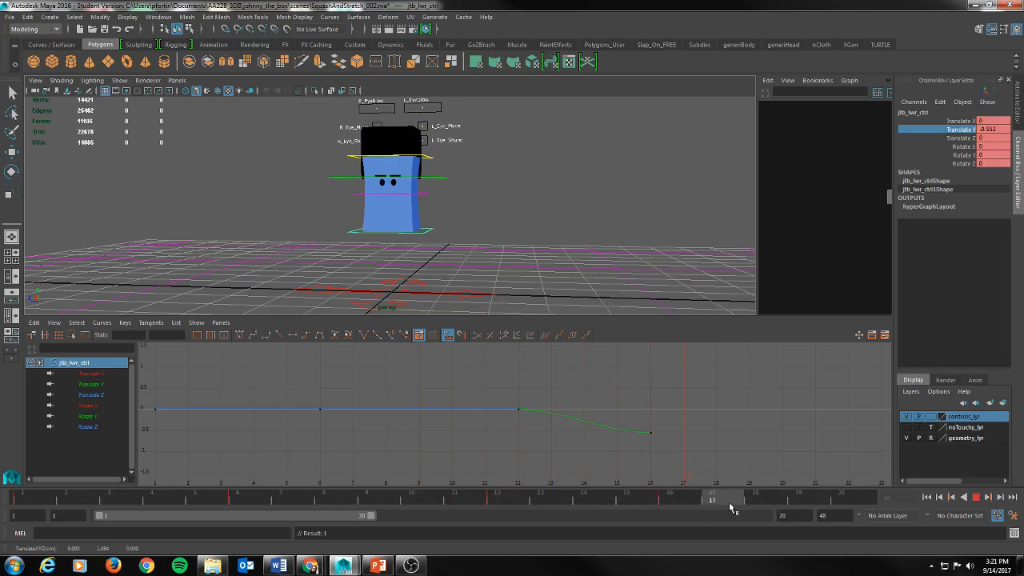
At frame 20, set the lower control's Translate Y to 0, key the control, and preview the whole jump
key("alt+v")
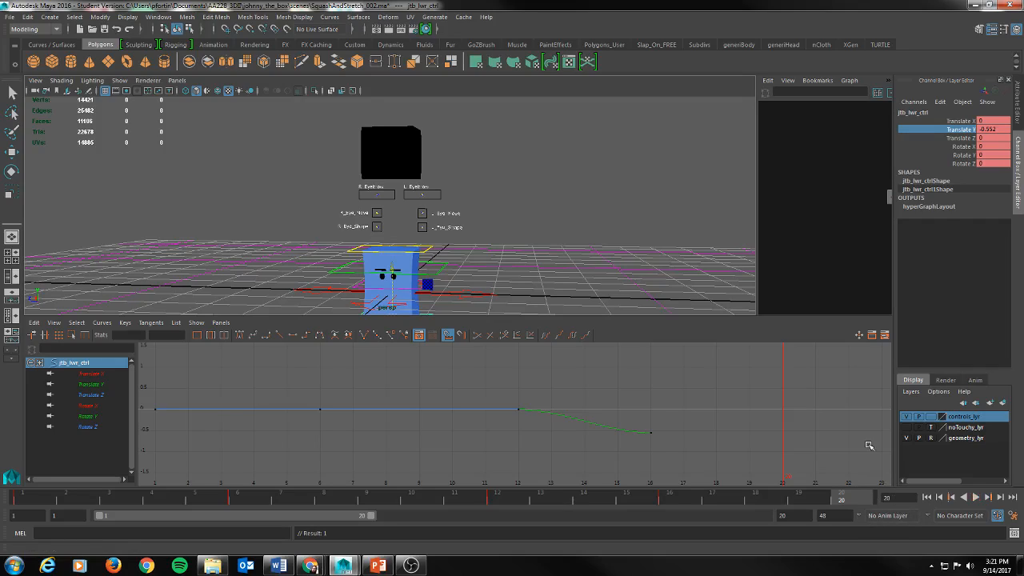
double_click(988, 130)
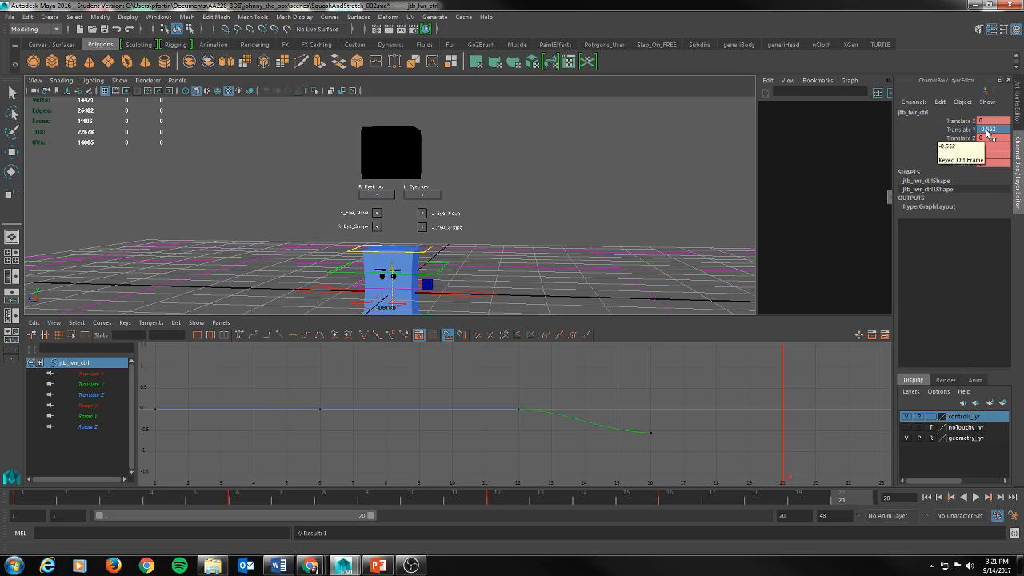
type("0")
key("Return")
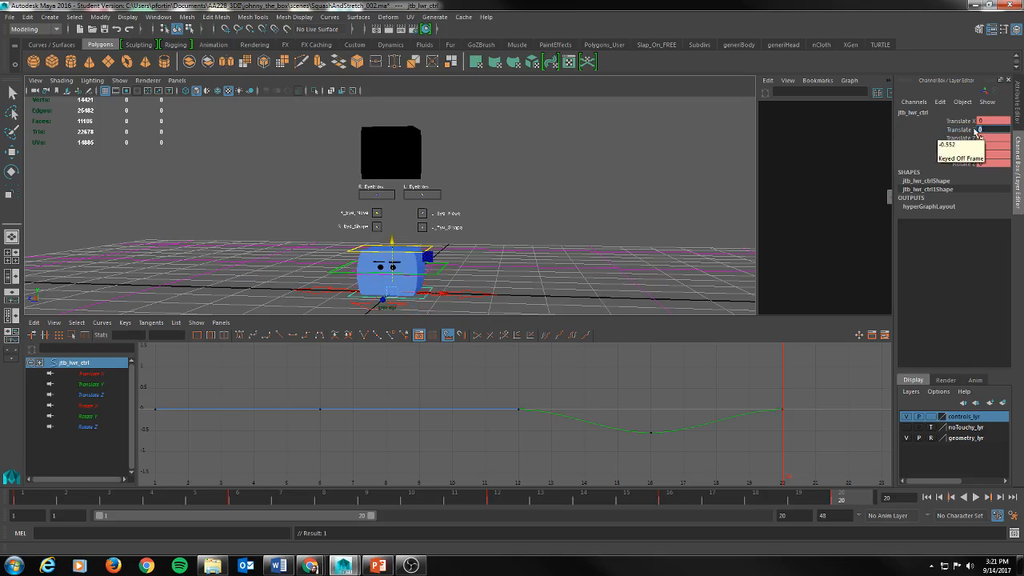
left_click(958, 129)
key("s")
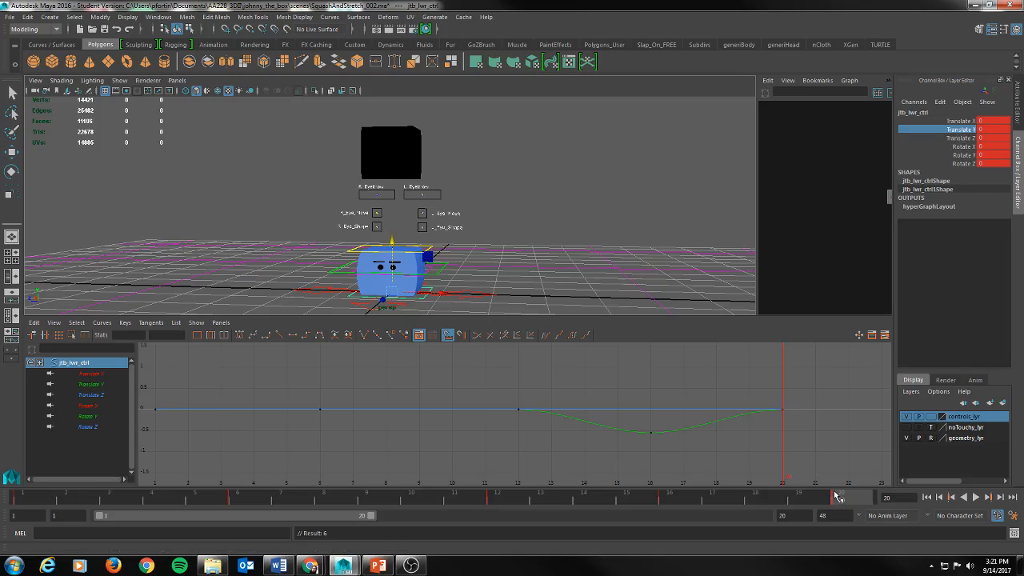
key("alt+v")
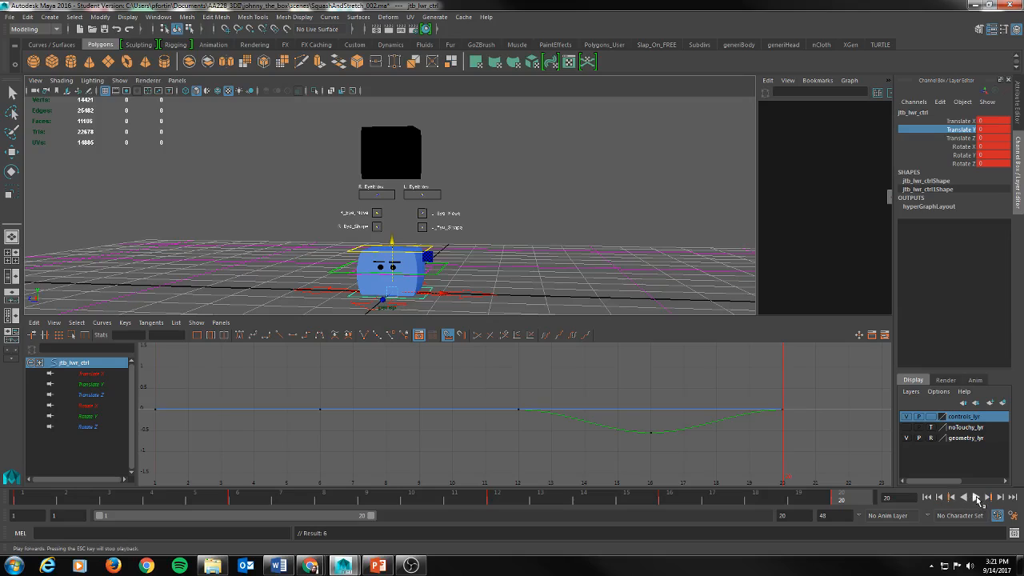
left_click(977, 498)
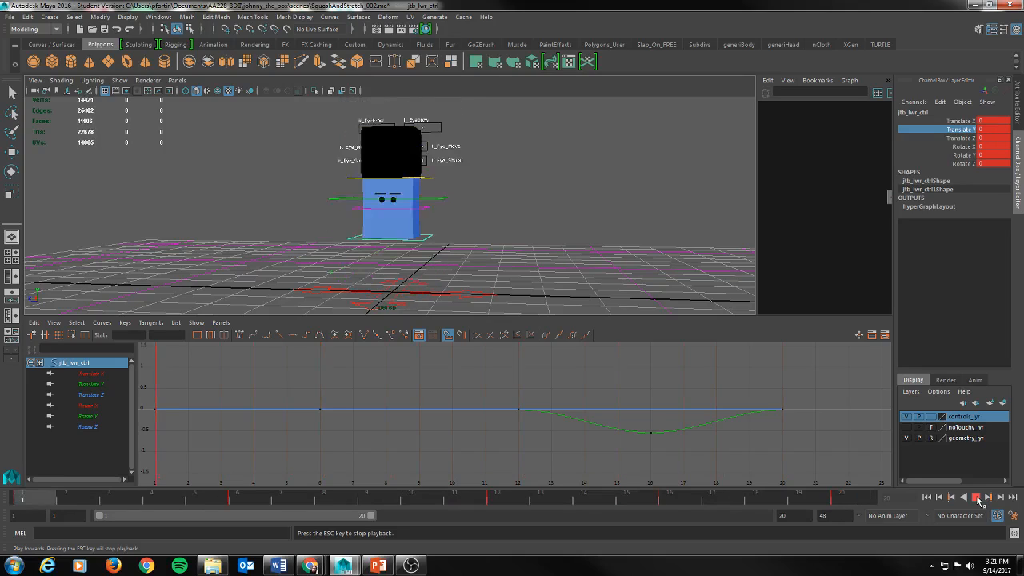
left_click(977, 497)
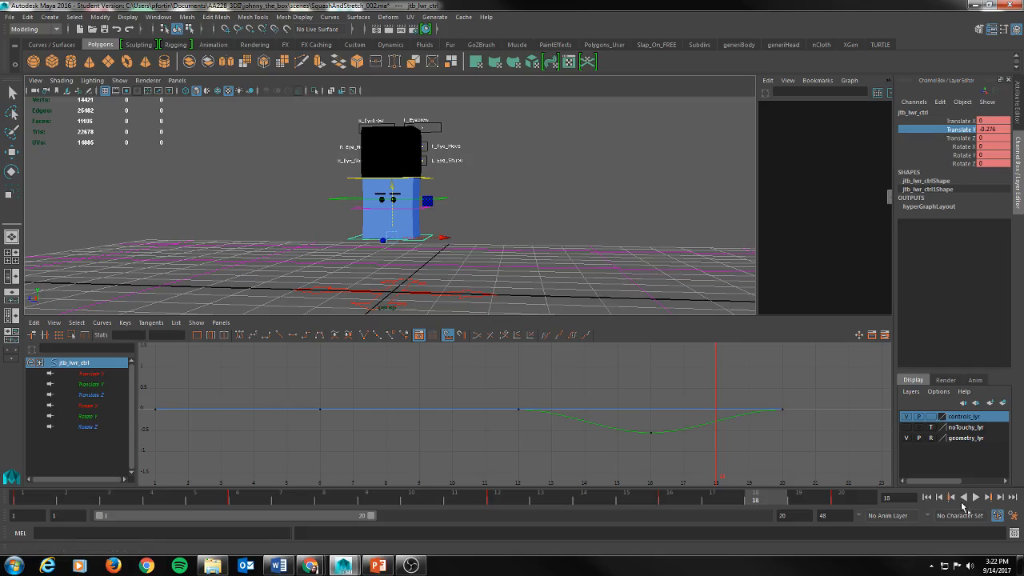
left_click_drag(723, 501, 2, 492)
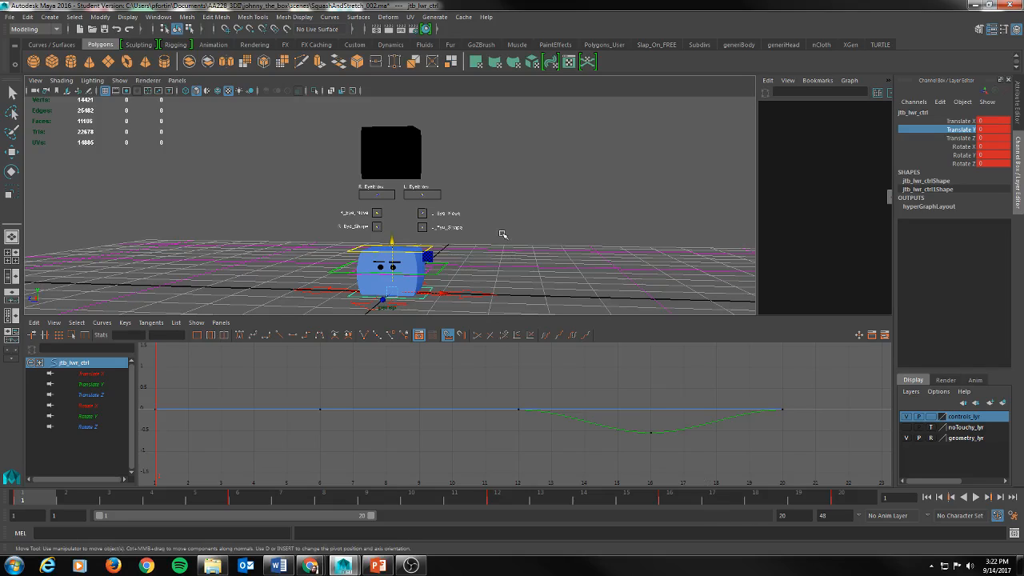
Raise the main control's Translate Y key at frame 12 to about 3.018 for a higher jump, and preview it
scroll(497, 231, "down", 6)
mouse_move(488, 248)
left_mouse_down("alt")
mouse_move(468, 232)
mouse_move(476, 247)
left_mouse_up("alt")
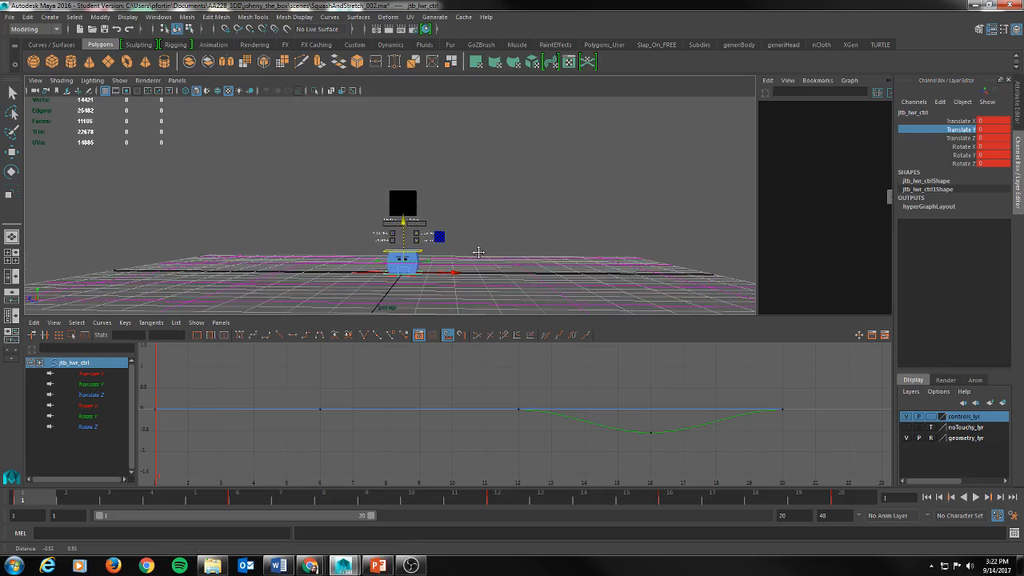
left_click(424, 260)
key("f")
left_click_drag(485, 394, 484, 392)
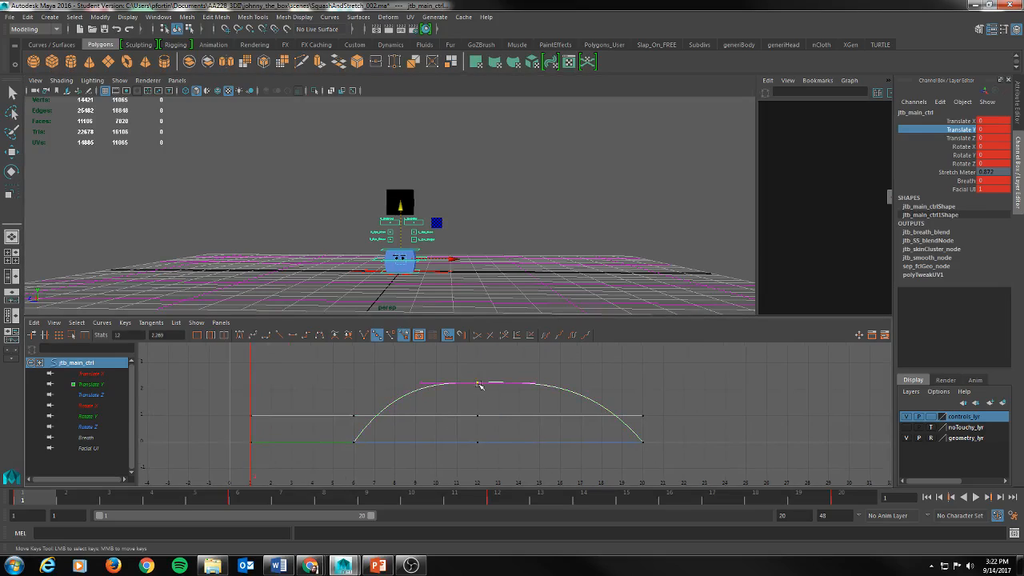
middle_click_drag(476, 378, 476, 361, "shift")
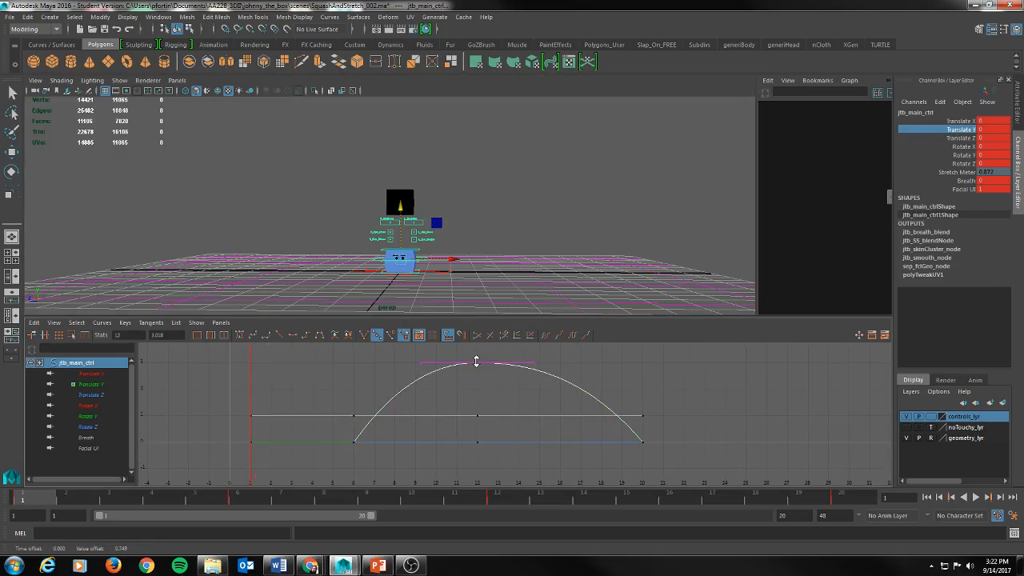
left_click(976, 499)
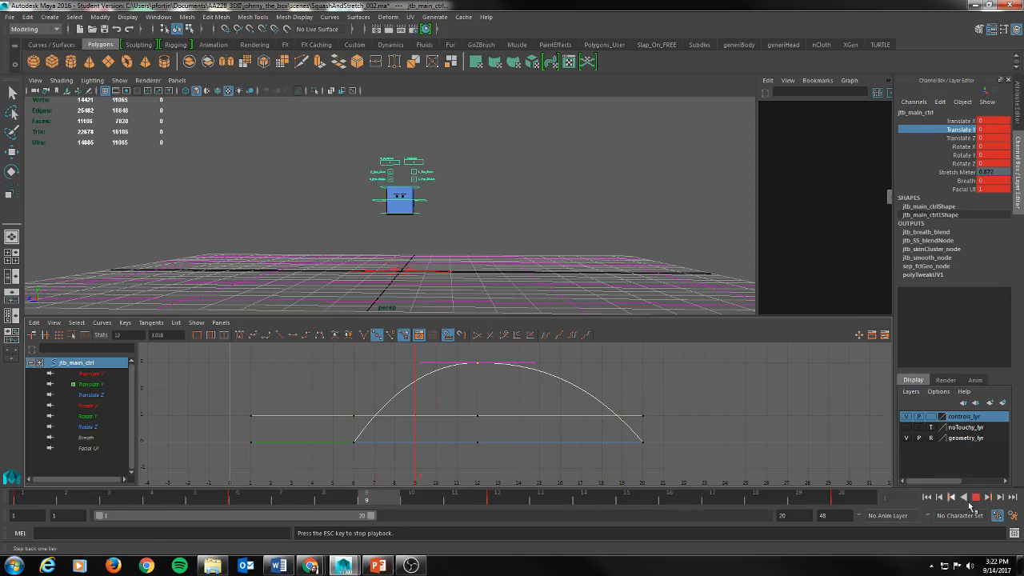
left_click(975, 498)
Raise the main control's Translate Y peak at frame 12 further to about 4.01 and preview the jump by playing and scrubbing
middle_click_drag(477, 364, 478, 352)
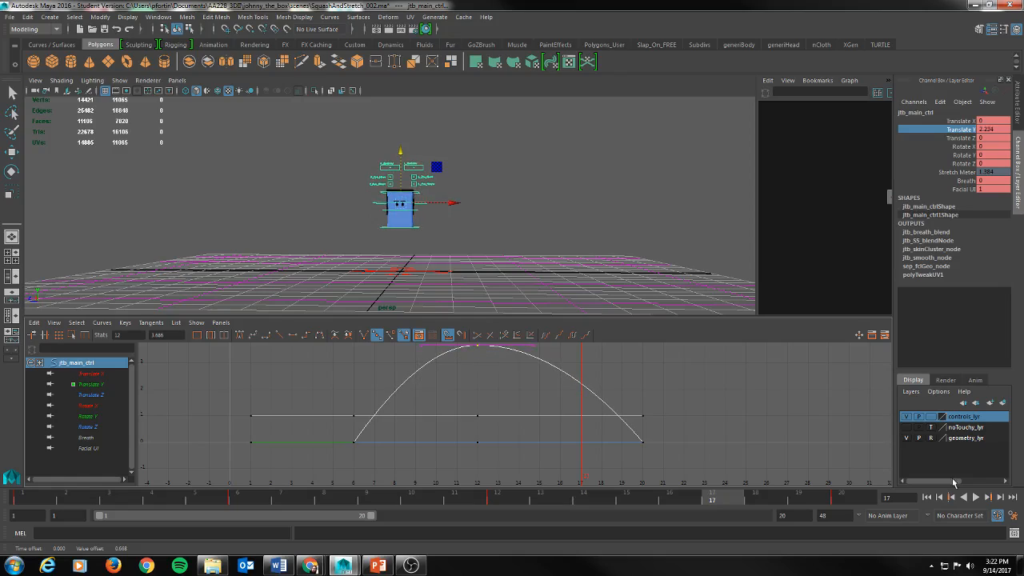
middle_click_drag(577, 396, 604, 421, "alt")
middle_click_drag(502, 367, 504, 361)
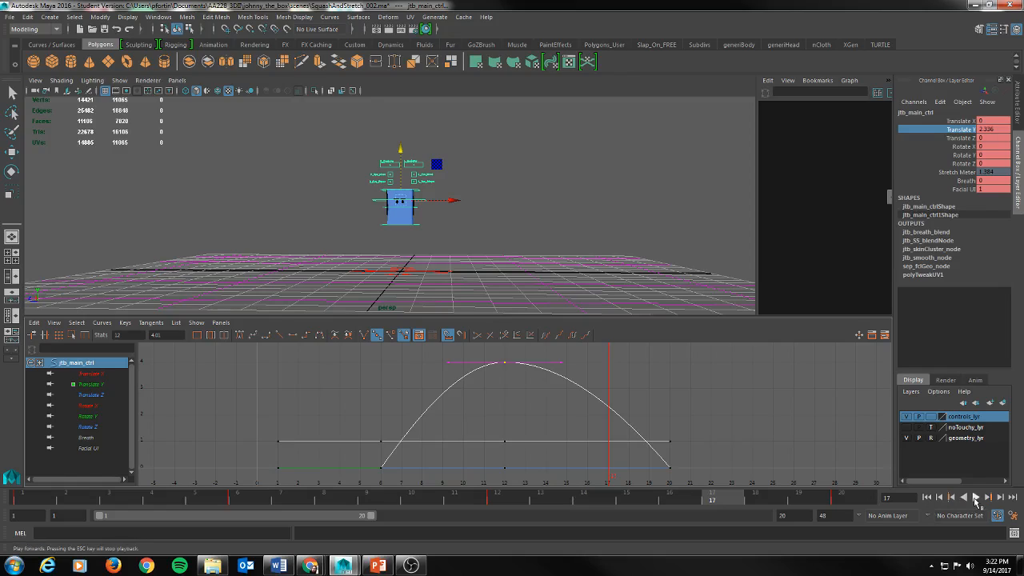
left_click(976, 498)
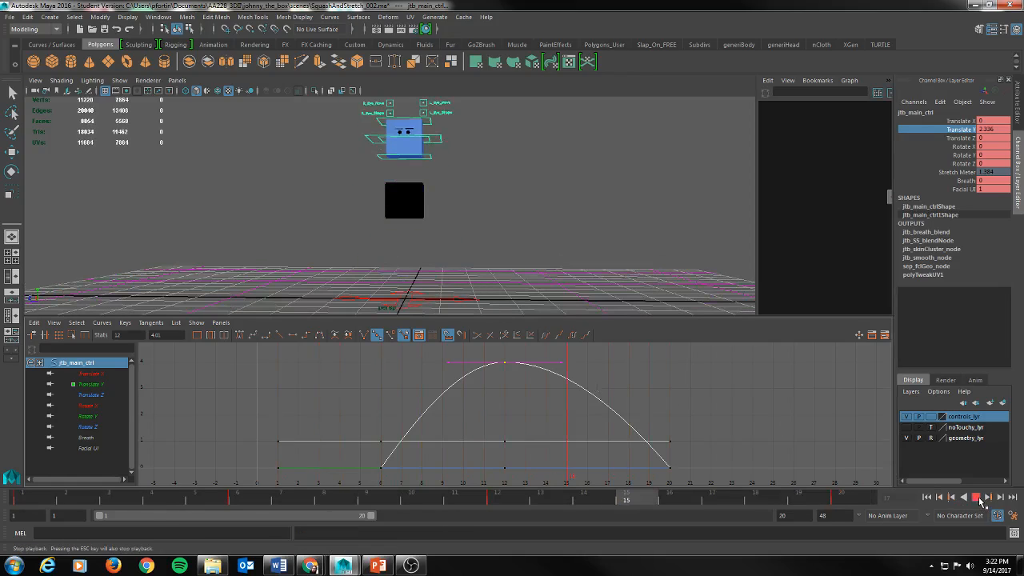
left_click(978, 497)
key("alt+v")
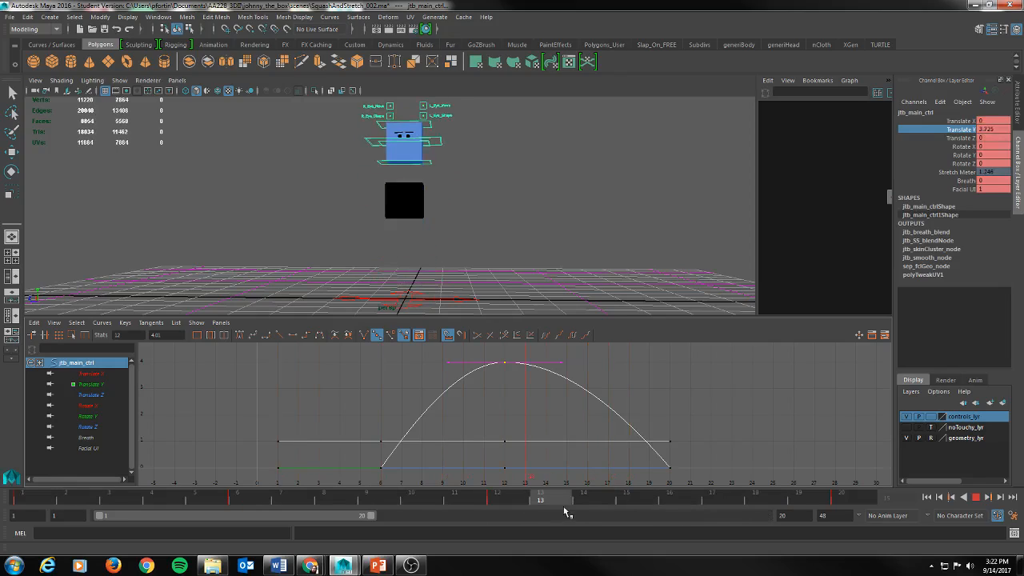
left_click(508, 501)
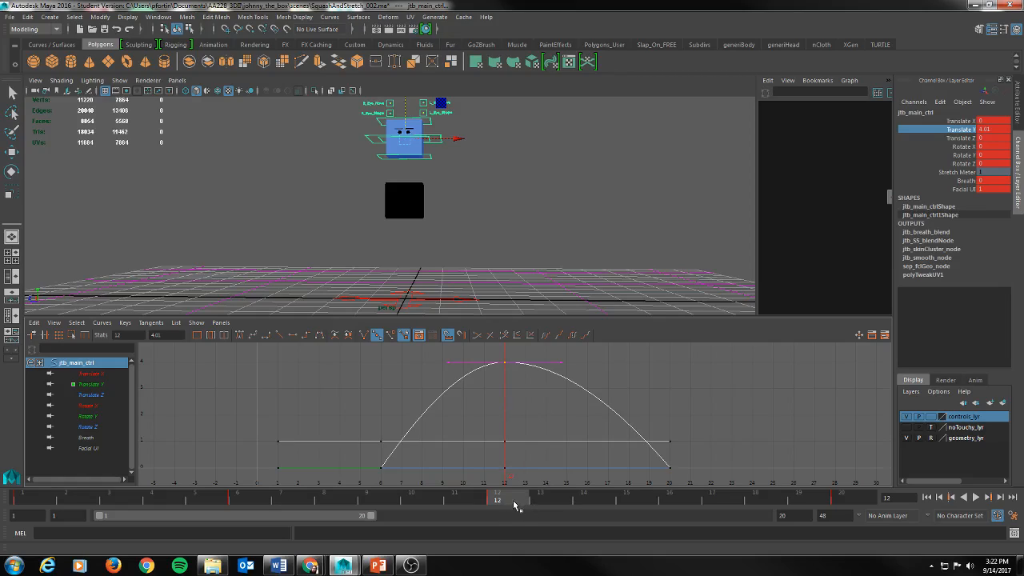
key("alt+v")
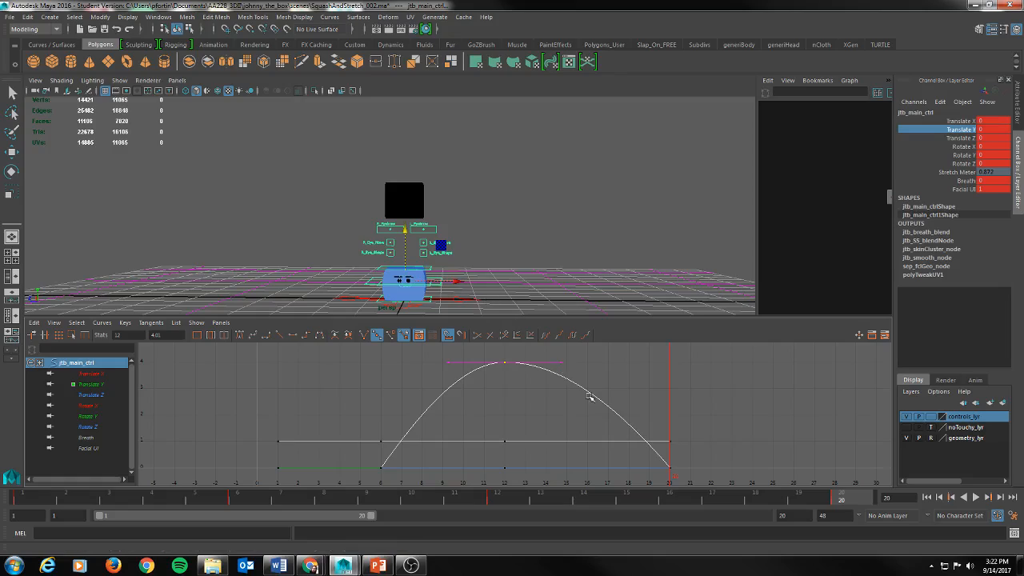
Try a stronger stretch by lowering the lower control's Translate Y key at frame 16 to about -1.382, and preview the jump
left_click(431, 302)
left_click_drag(839, 496, 677, 494)
left_click(438, 214)
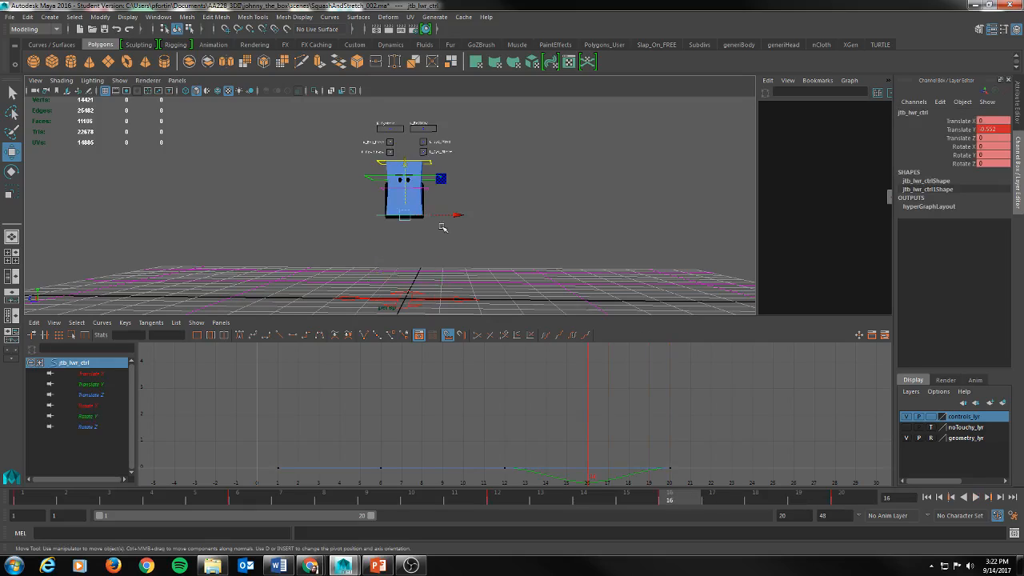
middle_click_drag(654, 455, 644, 398, "alt")
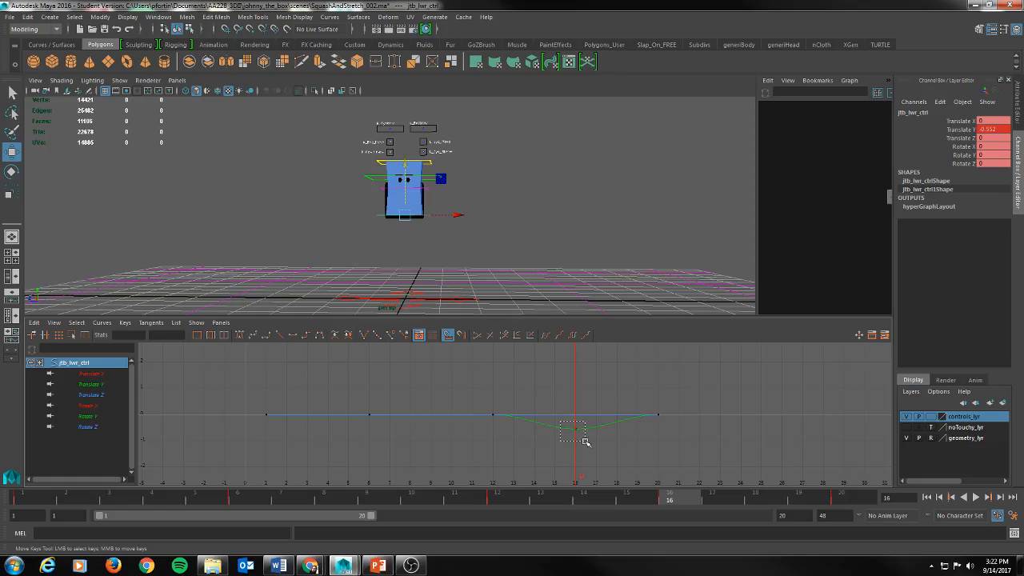
left_click_drag(574, 436, 574, 426)
middle_click_drag(575, 429, 577, 450)
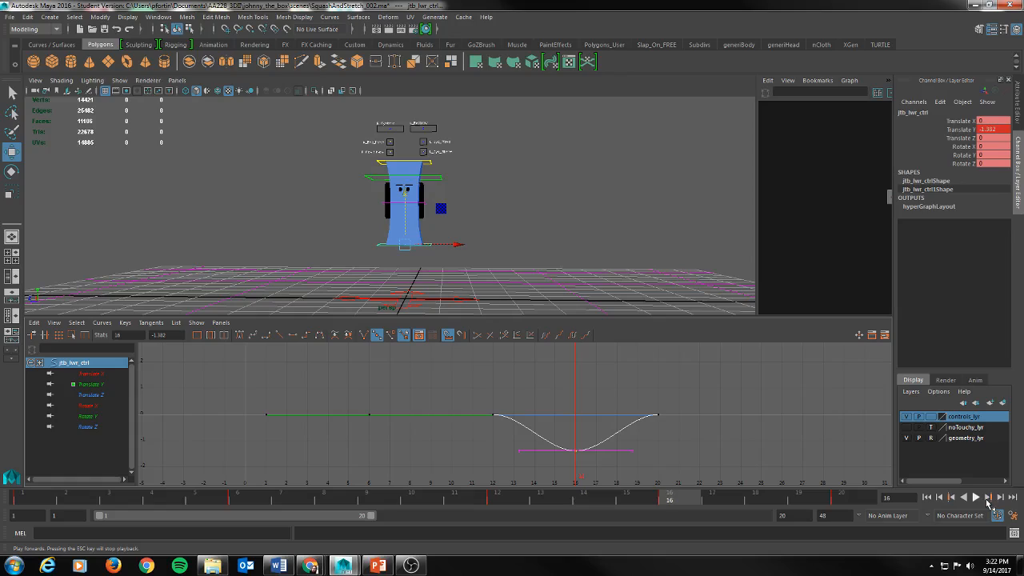
left_click(989, 499)
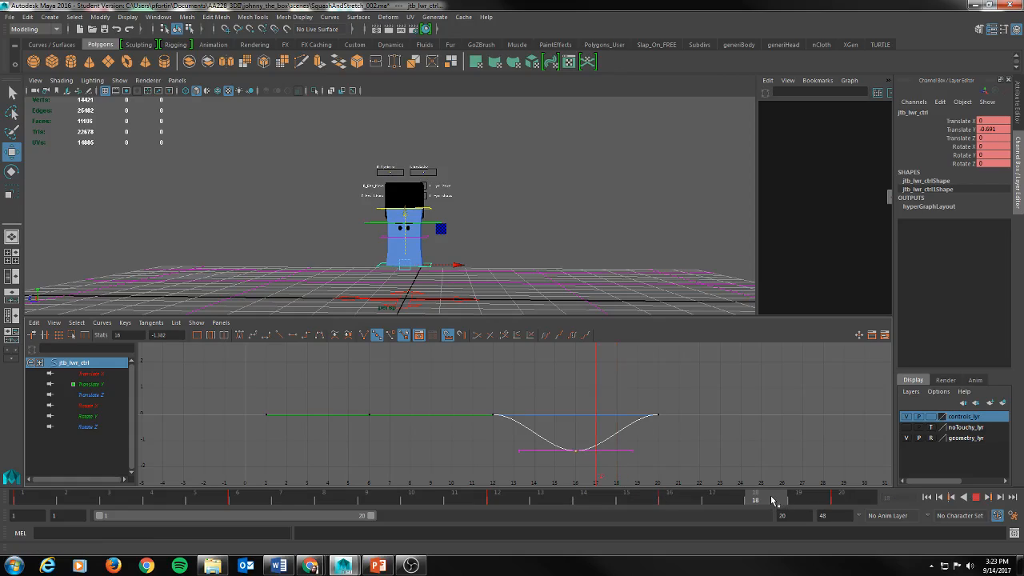
left_click_drag(773, 501, 2, 497)
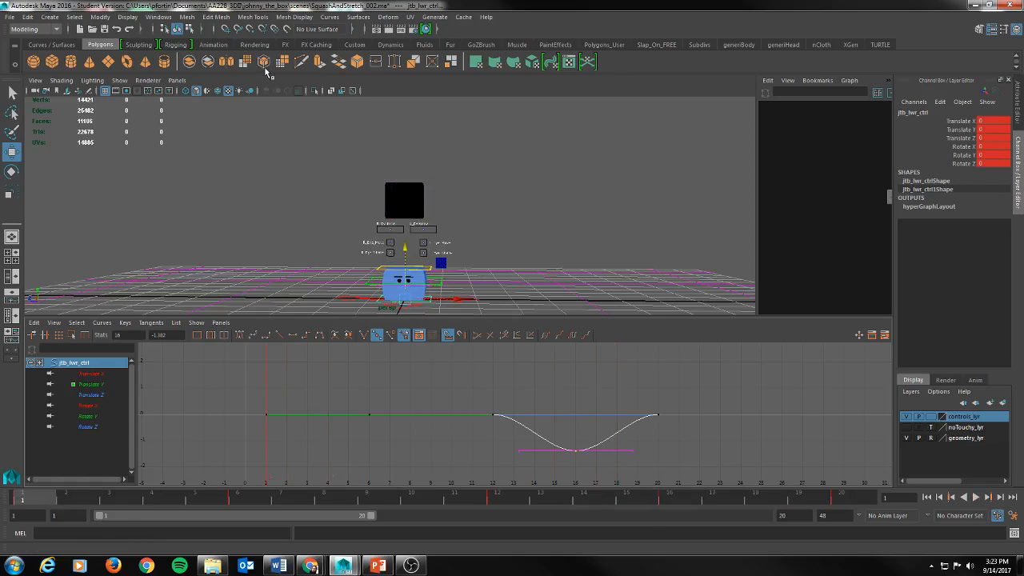
Hide the NURBS curves in the viewport and play back the jump without the control shapes
left_click(120, 80)
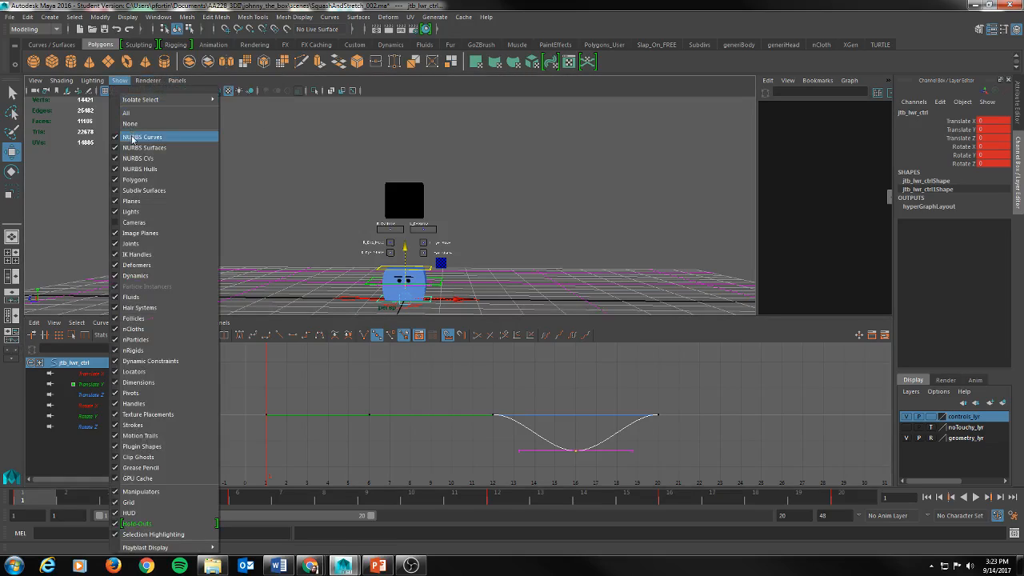
left_click(142, 136)
left_click(976, 498)
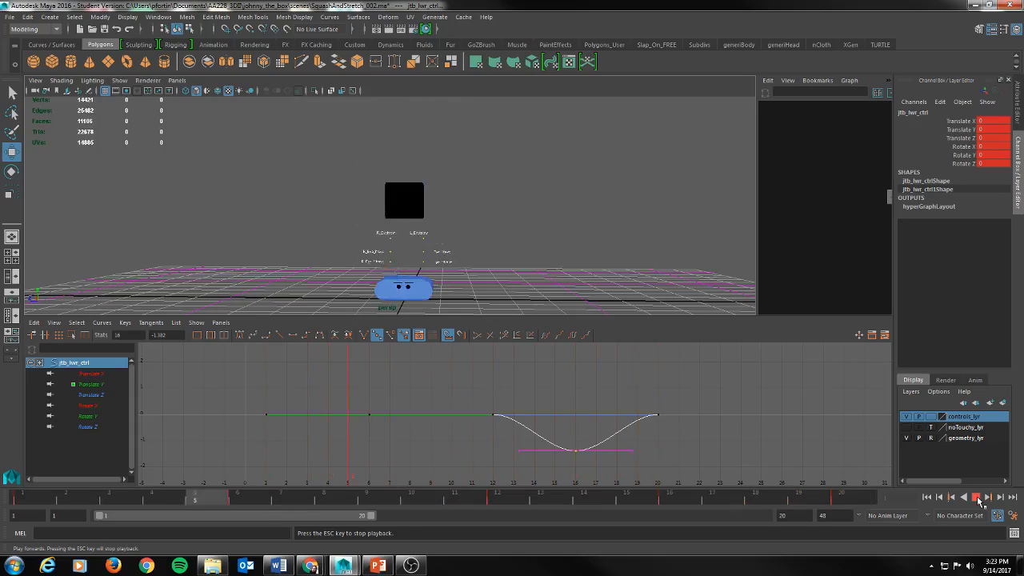
left_click(976, 498)
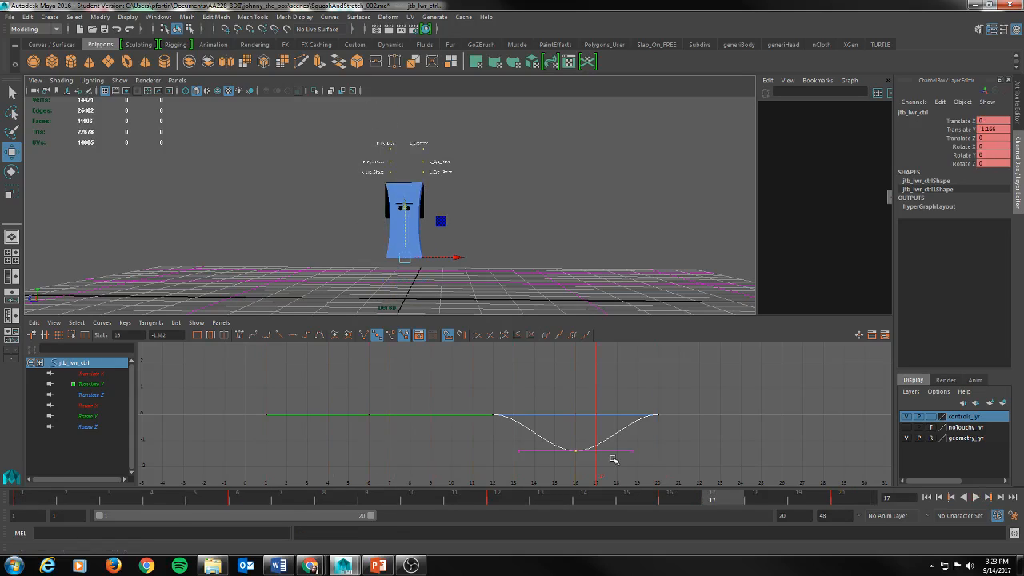
Cancel the file save, and undo the lower control's extra stretch and the main control's recent jump height increases
key("q")
key("ctrl+s")
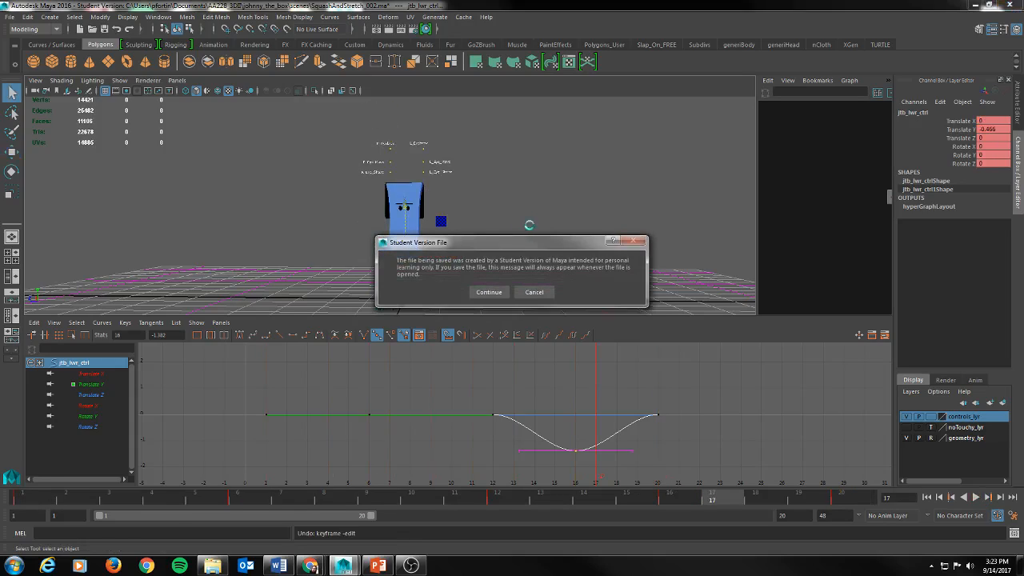
left_click(534, 292)
key("w")
key("ctrl+z")
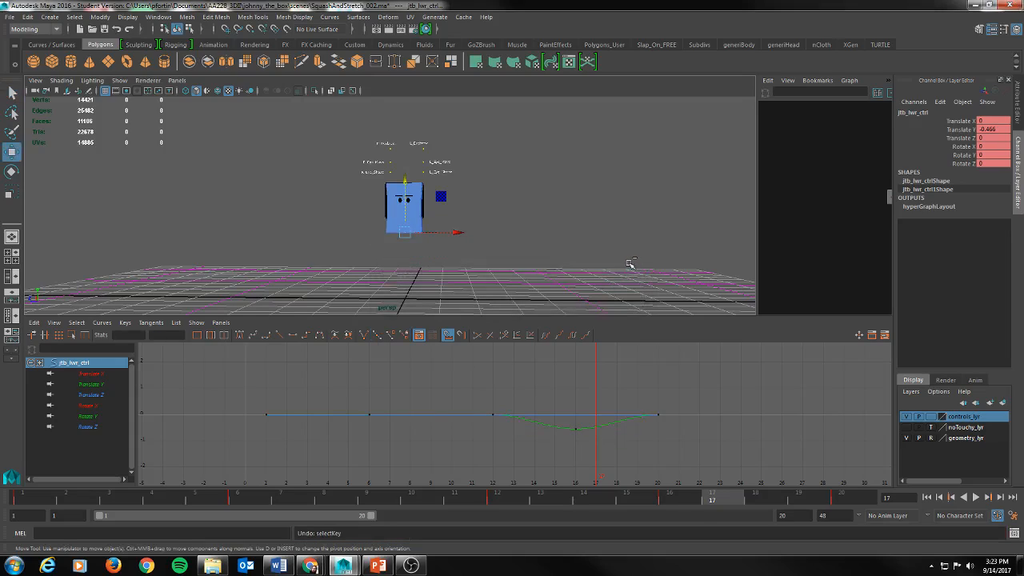
key("ctrl+z")
key("ctrl+z")
key("ctrl+z")
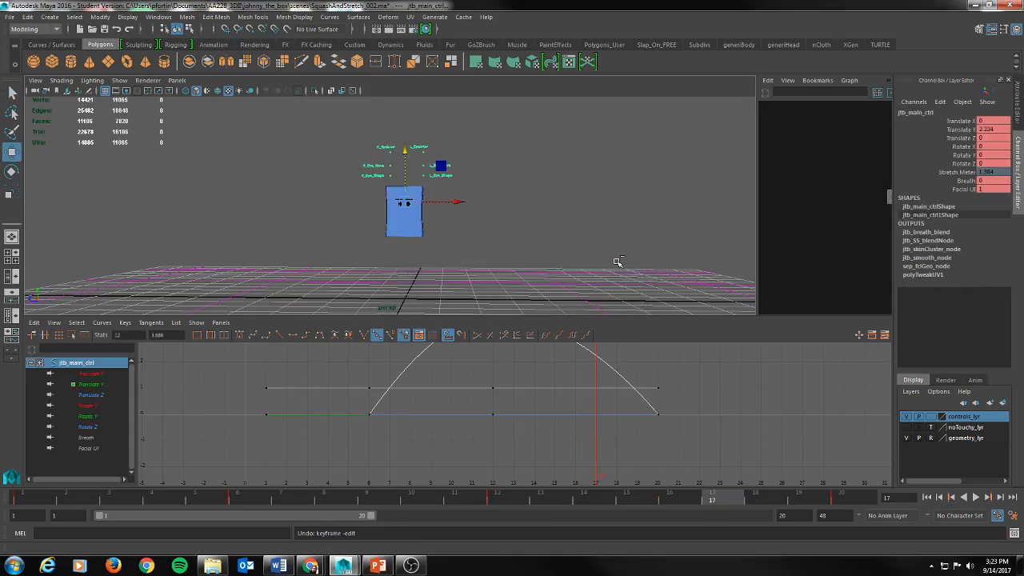
key("ctrl+z")
key("ctrl+z")
key("ctrl+z")
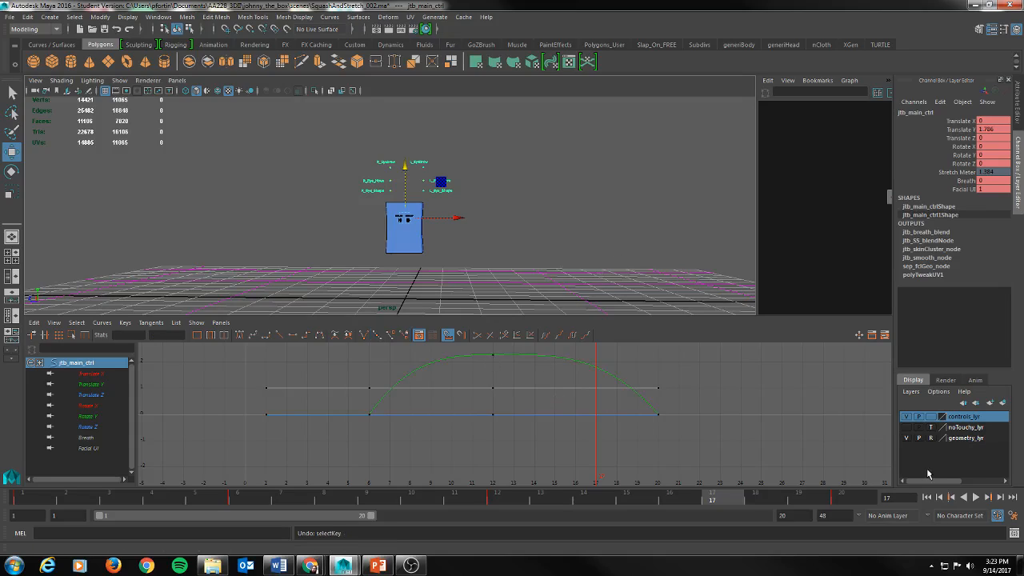
Raise the main control's Translate Y key at frame 12 to about 2.33 and play back the jump
left_click(489, 355)
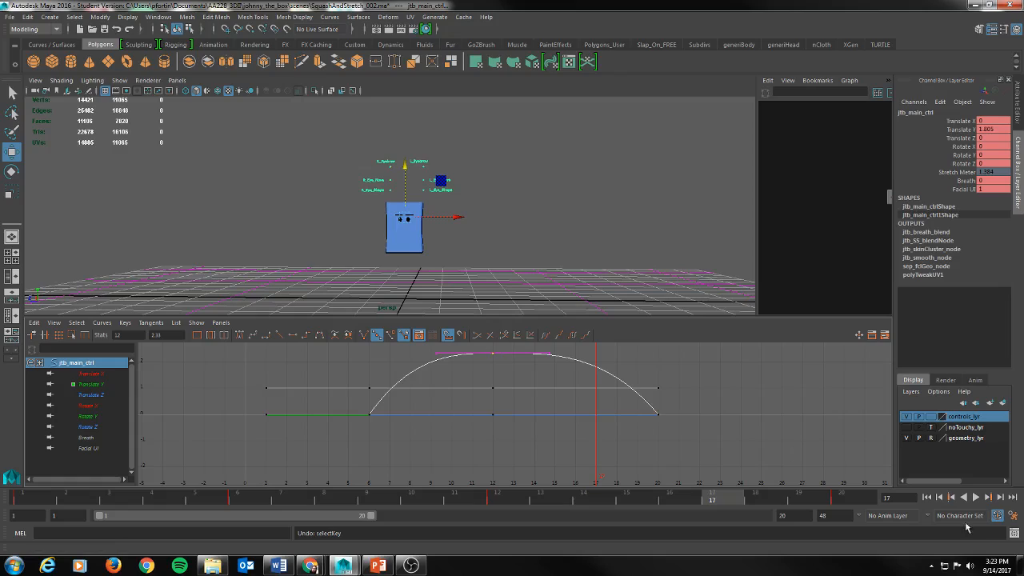
left_click(976, 496)
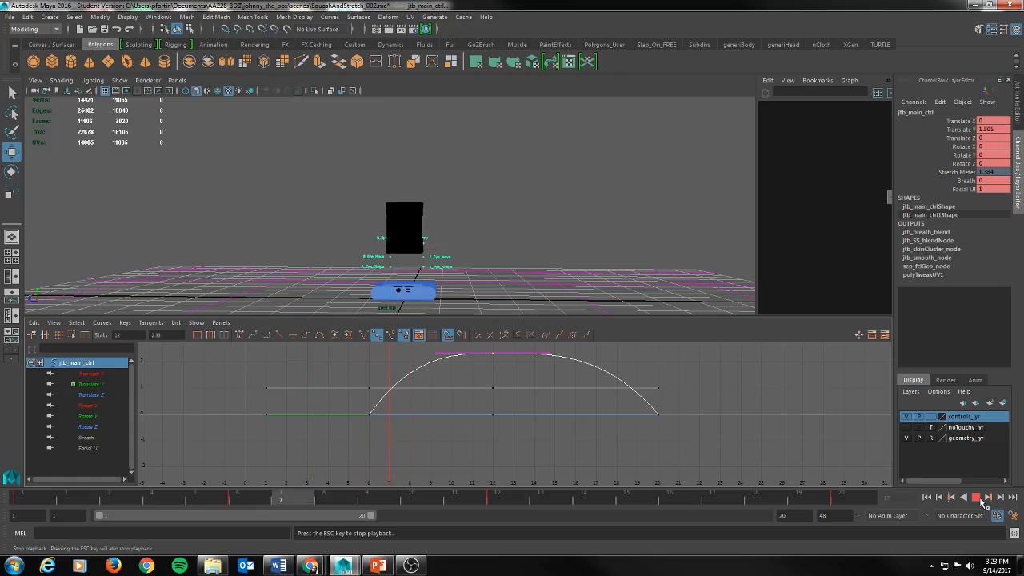
left_click(980, 498)
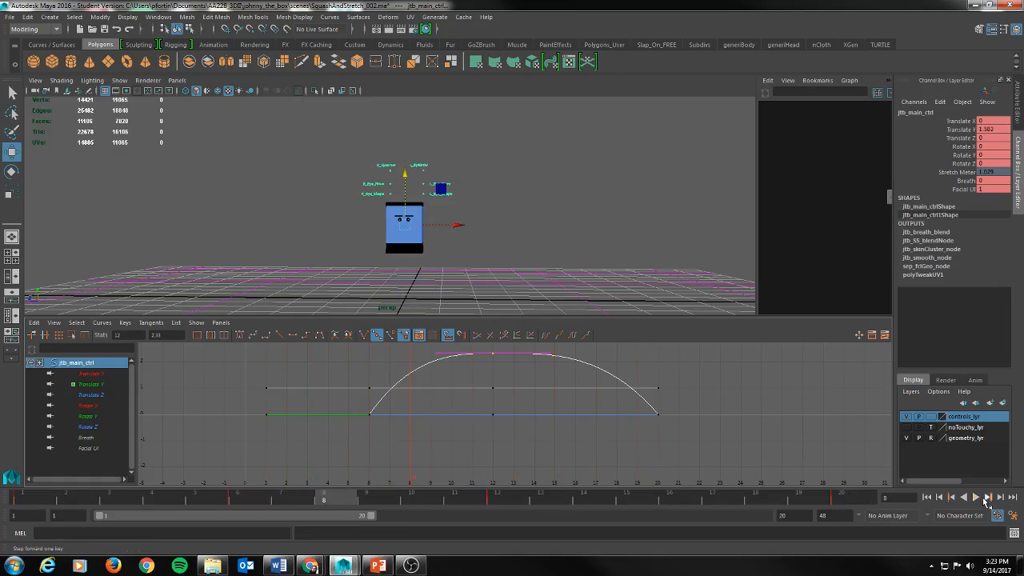
left_click(413, 566)
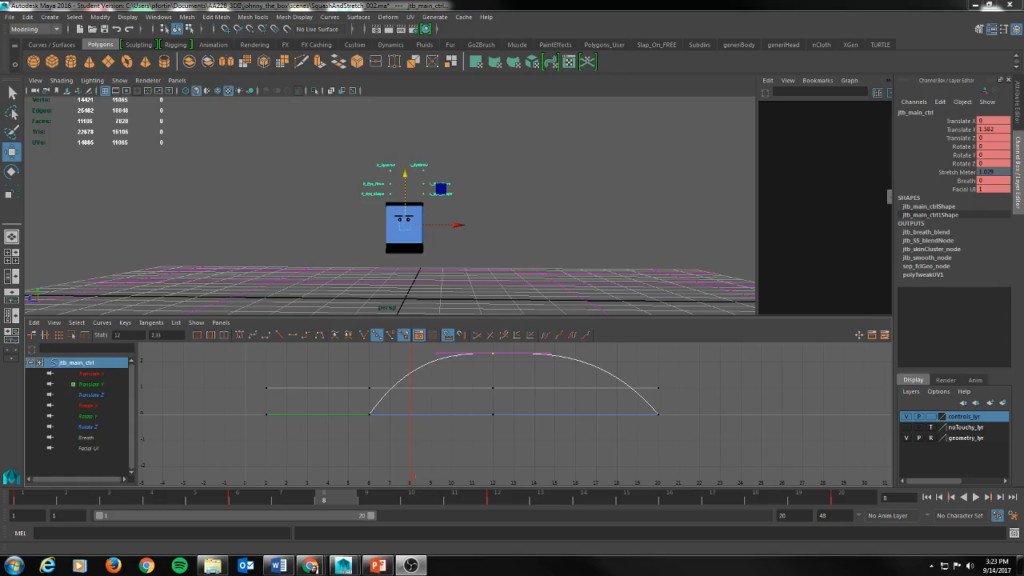